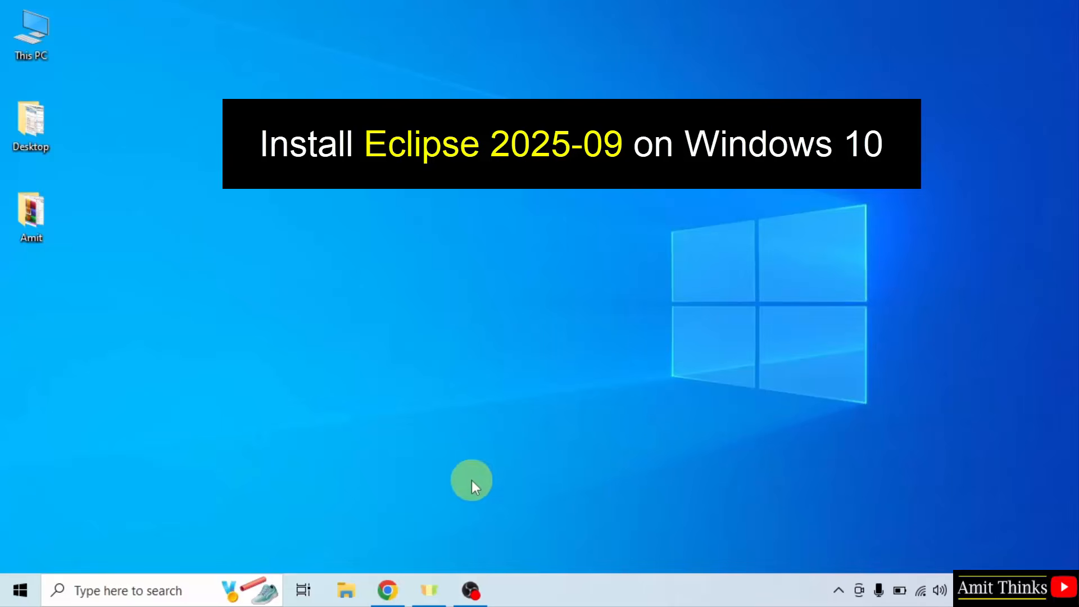
- Search Google for "eclipse" in Chrome and open the Eclipse Foundation website
left_click(387, 591)
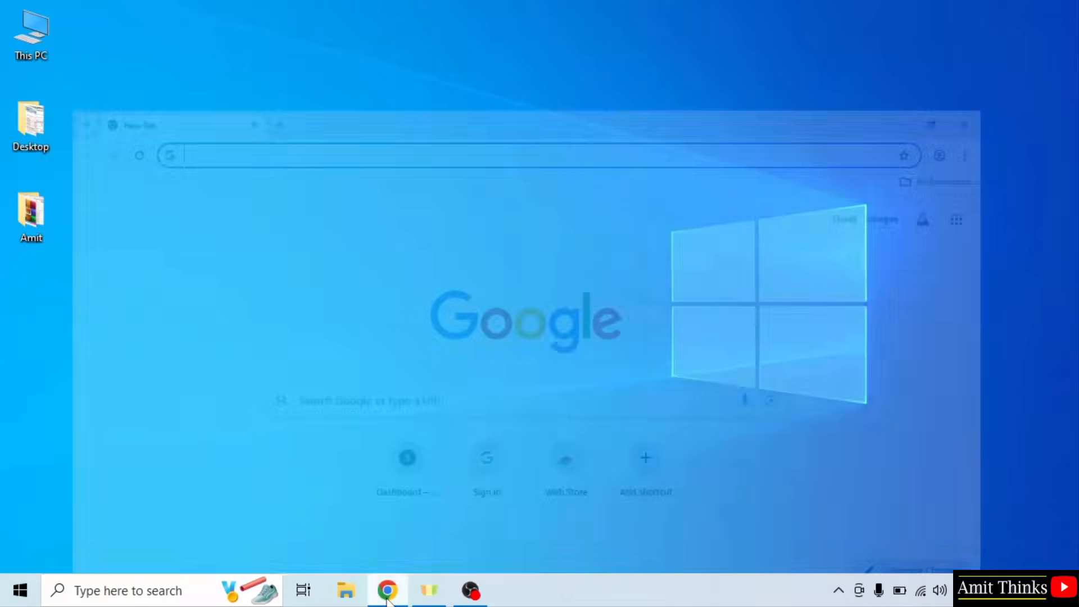
left_click(379, 340)
type("ecl")
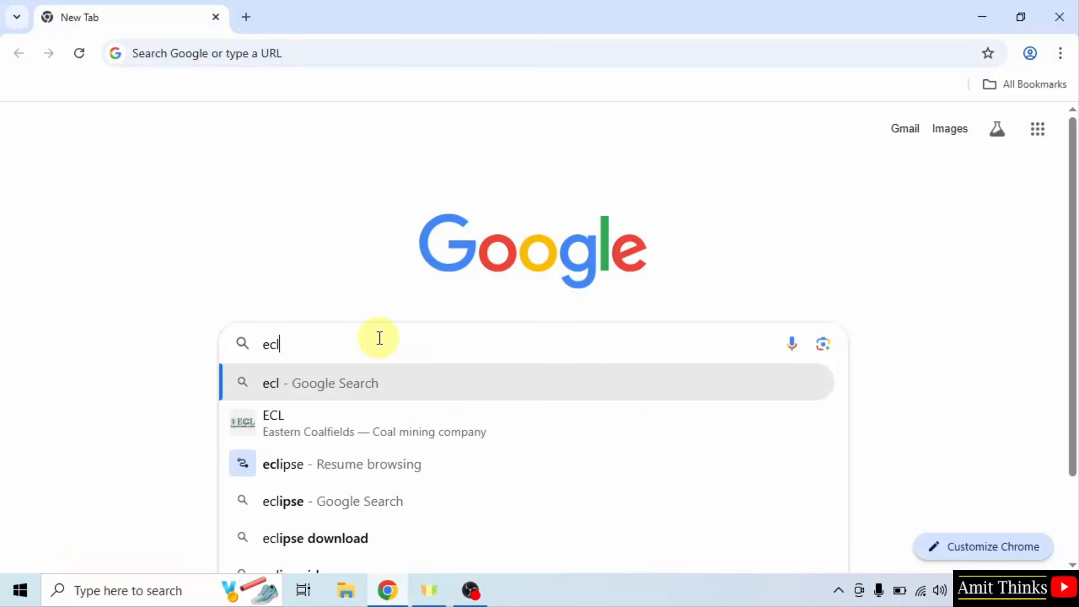
type("ipse")
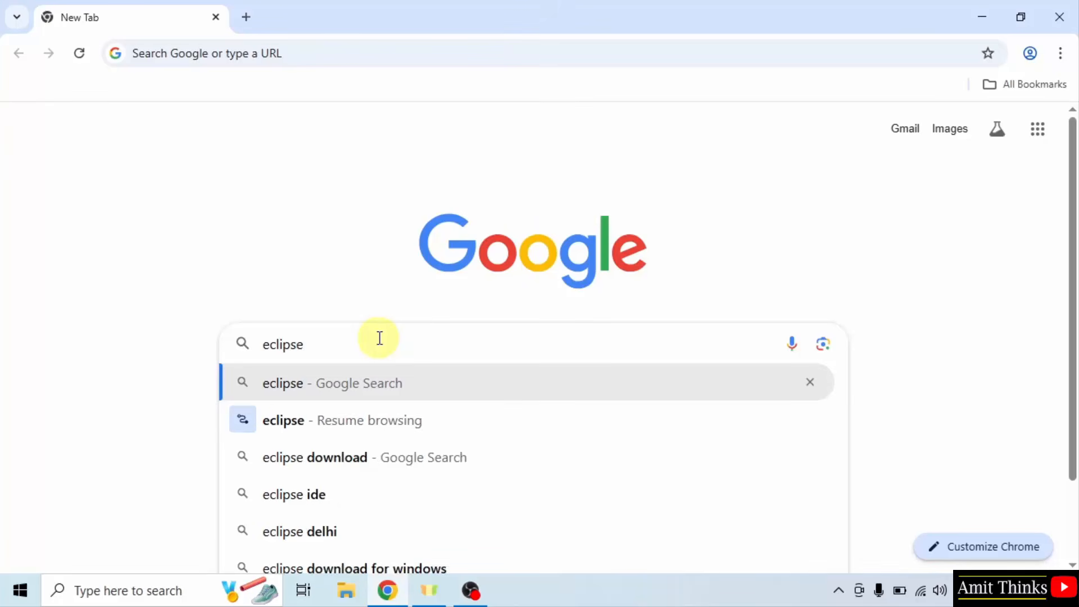
key("Return")
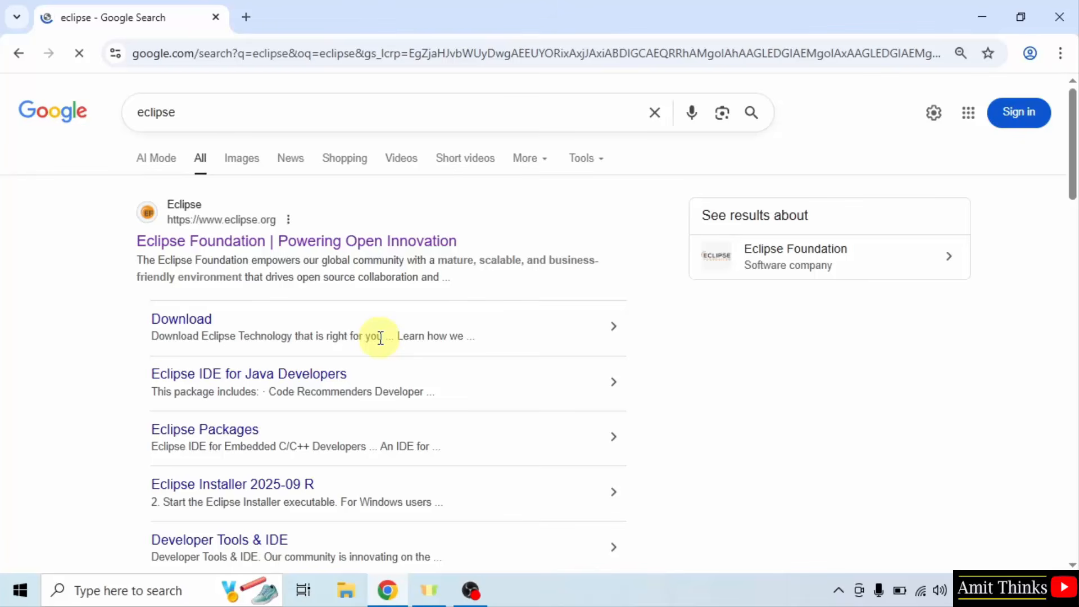
left_click(256, 247)
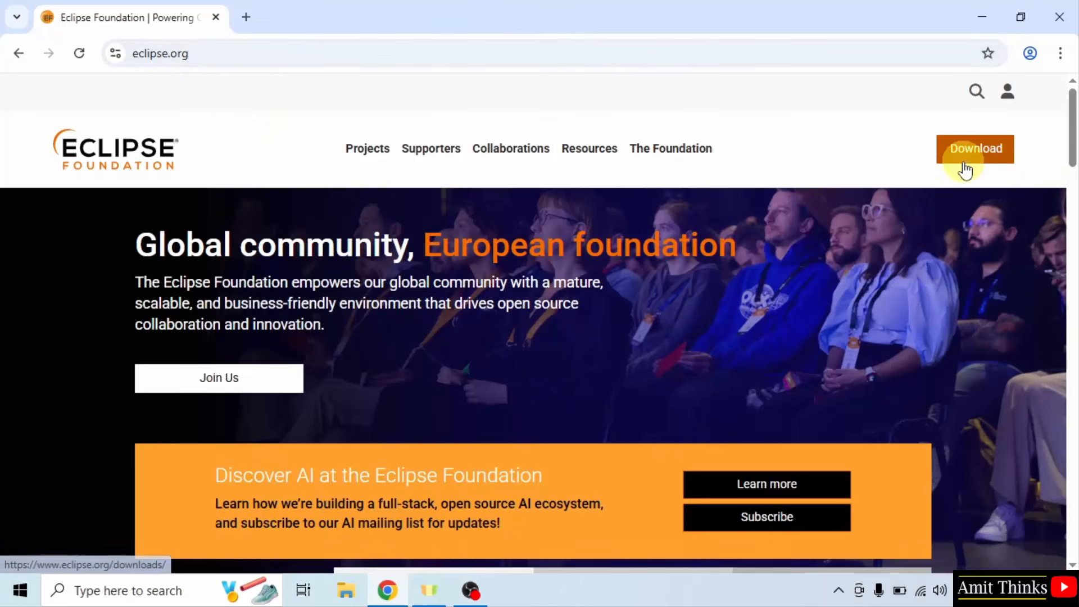
- Download the x86_64 Eclipse 2025-09 installer, eclipse-inst-jre-win64.exe, from the site's downloads page
left_click(964, 161)
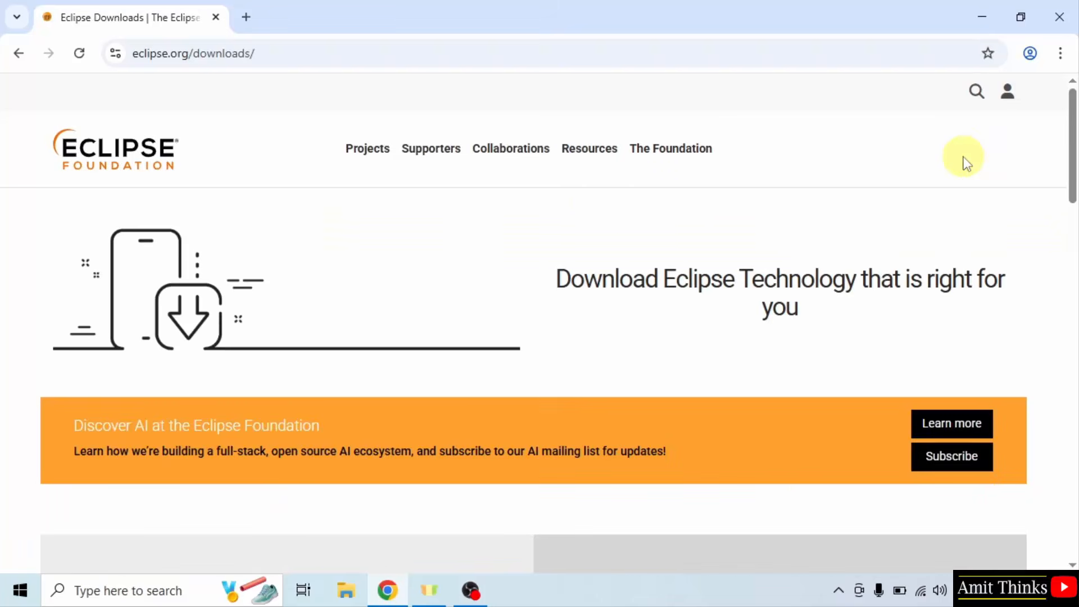
left_click_drag(1072, 148, 1072, 234)
left_click(357, 314)
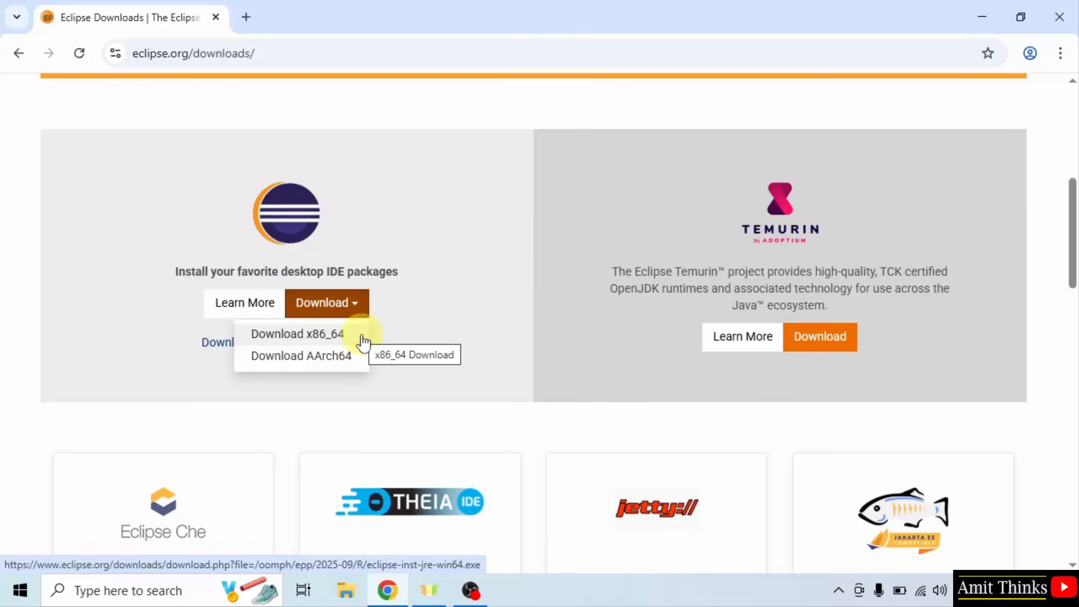
left_click(362, 341)
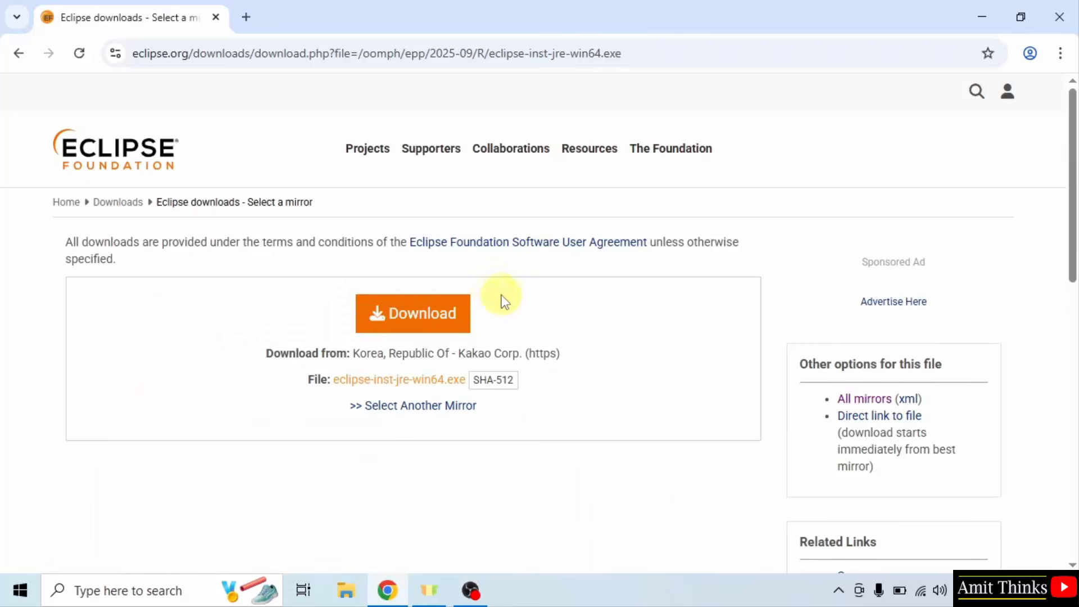
left_click(436, 331)
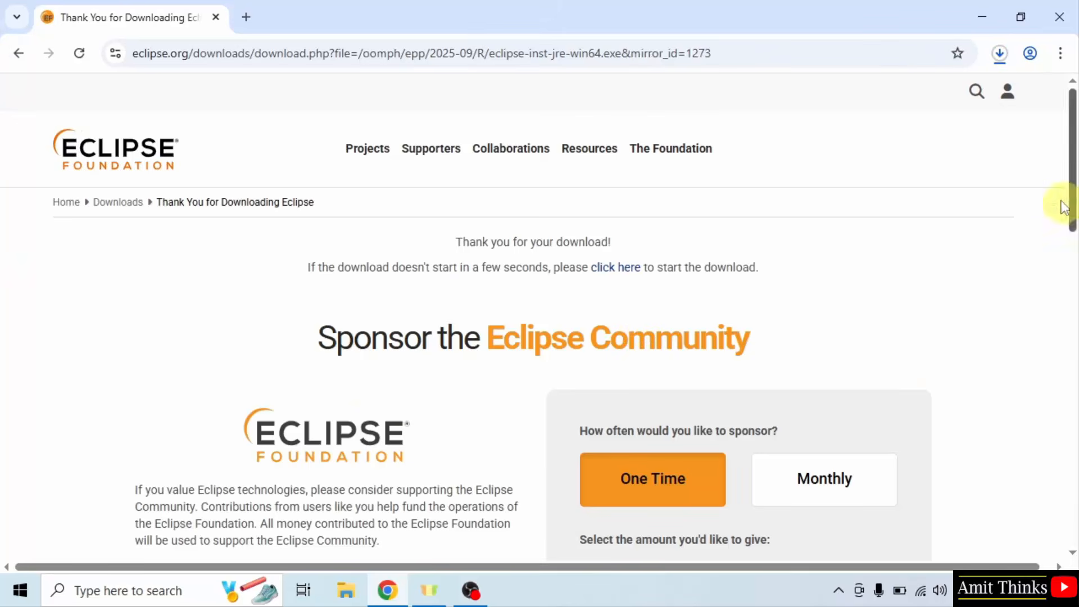
- Run the downloaded eclipse-inst-jre-win64.exe and minimize the browser window
left_click(999, 53)
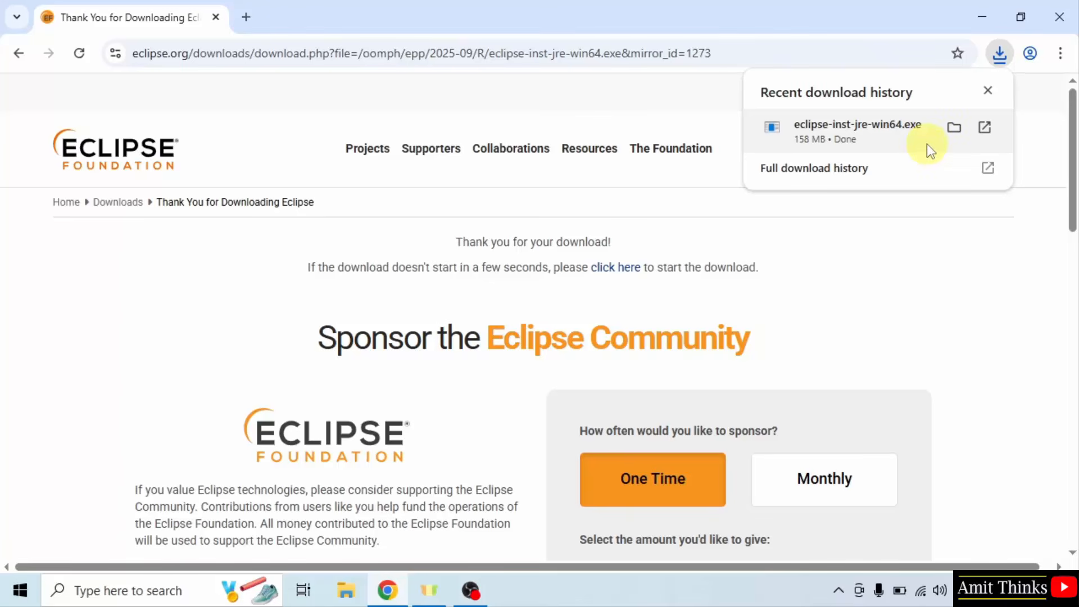
right_click(926, 143)
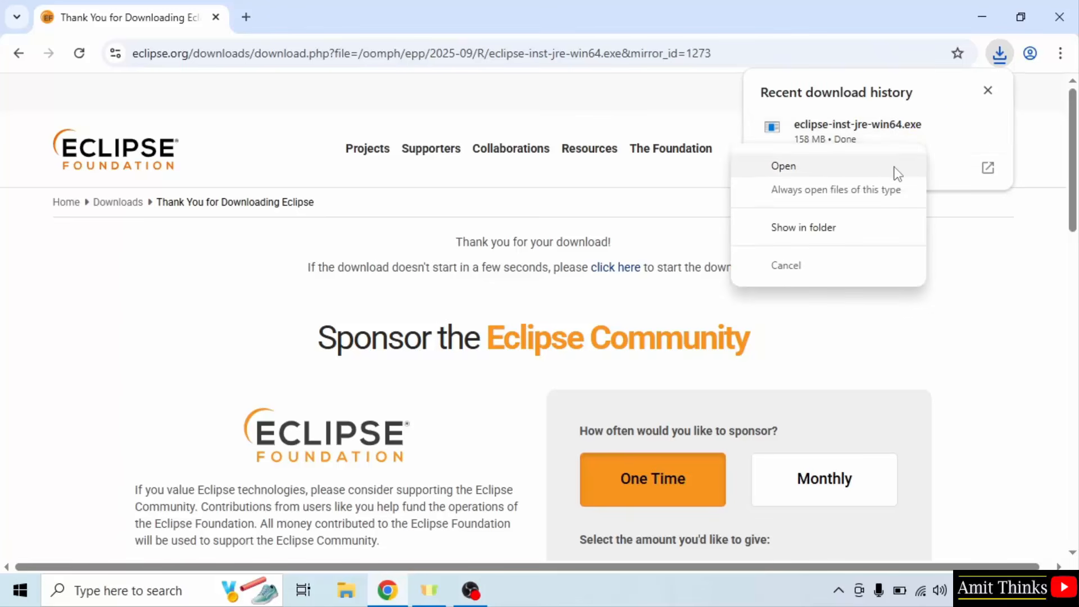
left_click(895, 168)
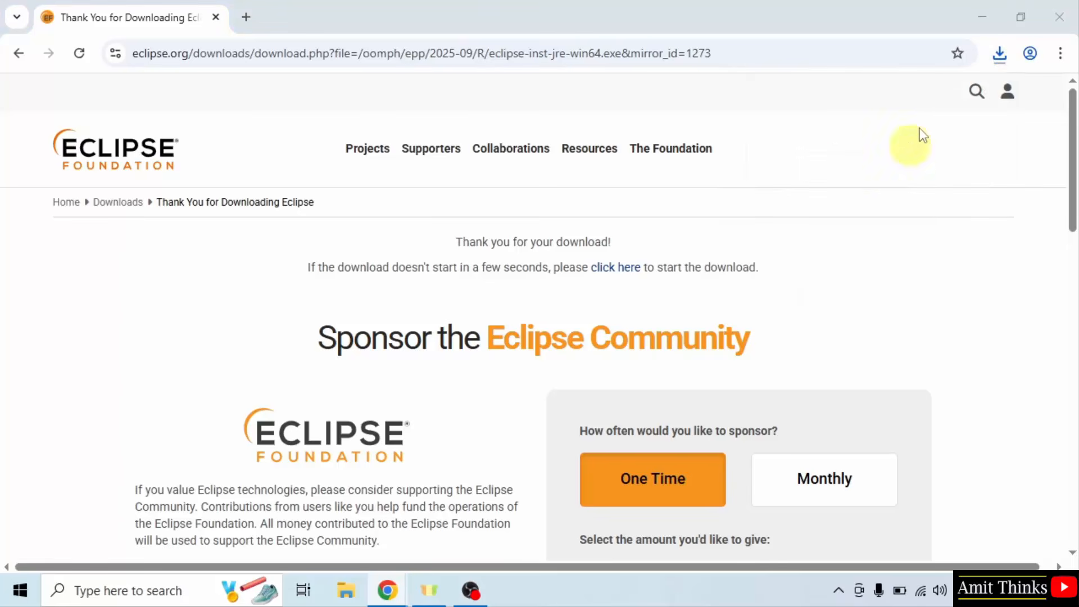
left_click(987, 17)
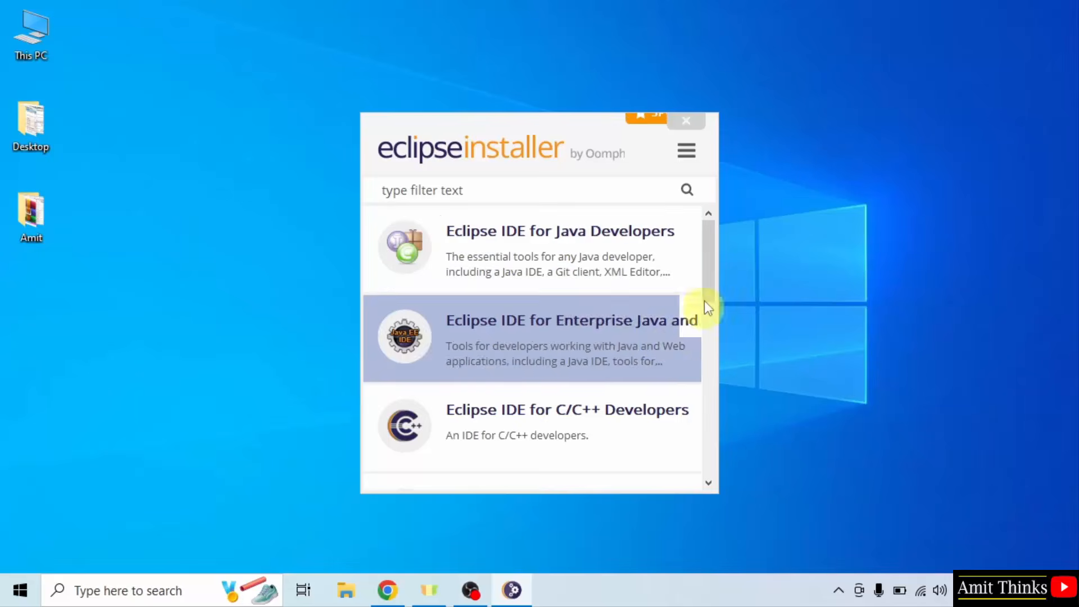
- Choose the Eclipse IDE for Java Developers package and set its Java VM to JRE 23.0.2
left_click_drag(713, 277, 712, 315)
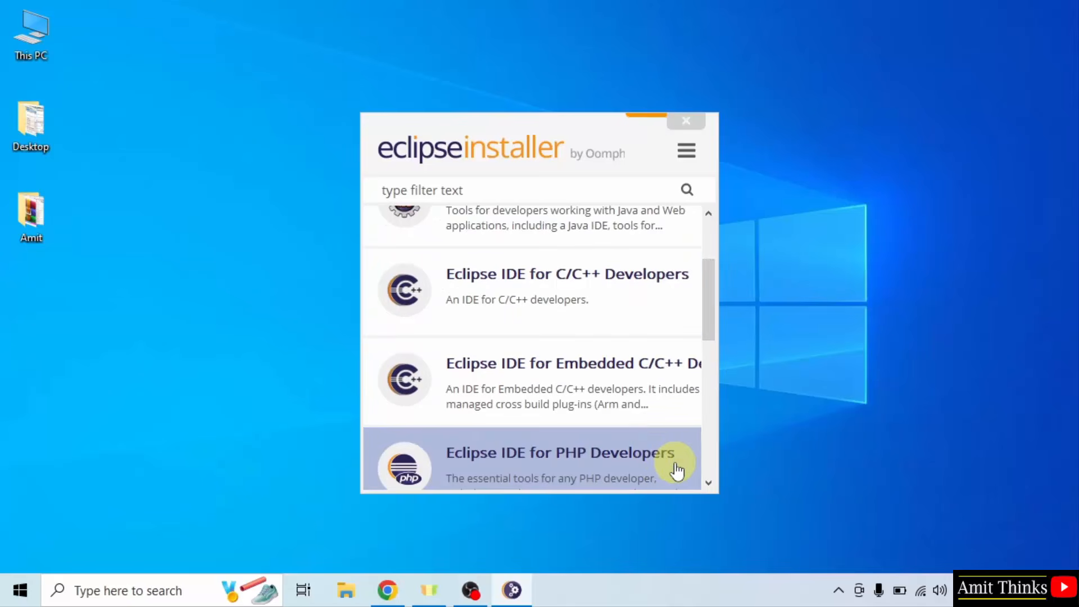
left_click_drag(707, 335, 711, 259)
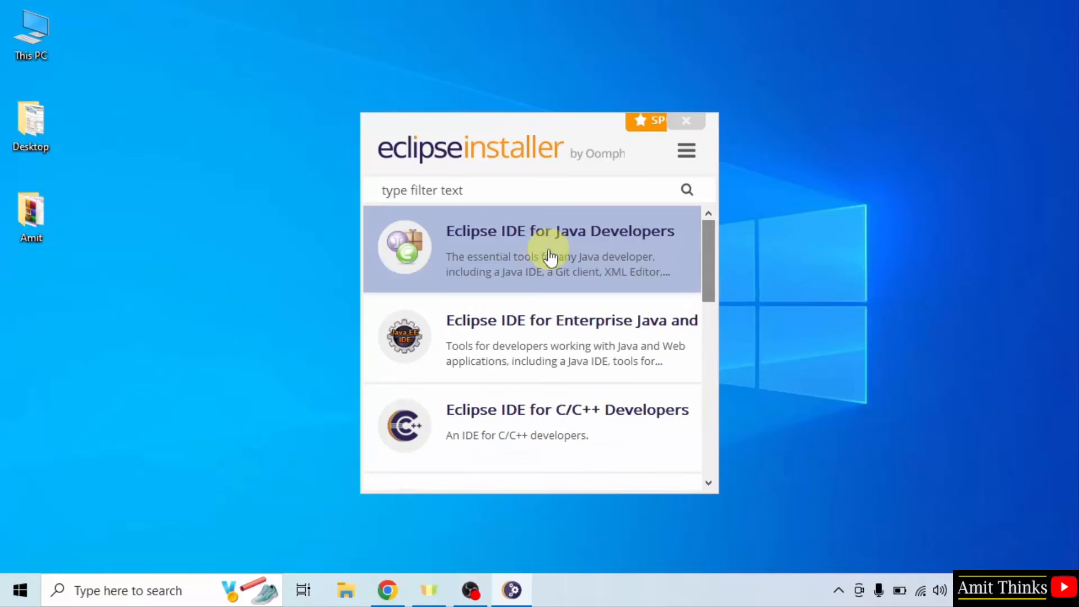
left_click(627, 272)
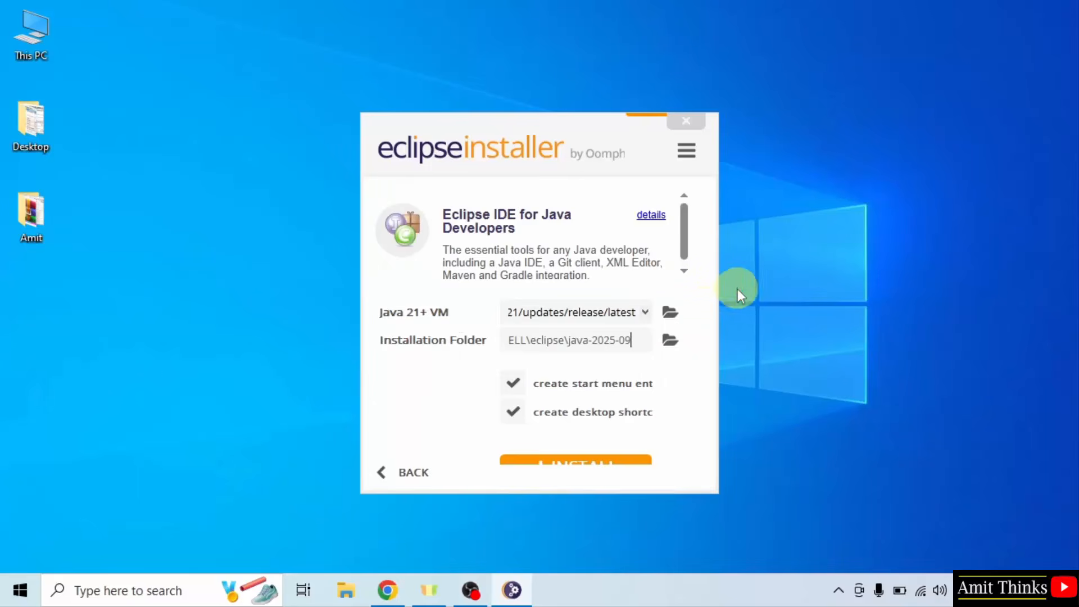
left_click(644, 312)
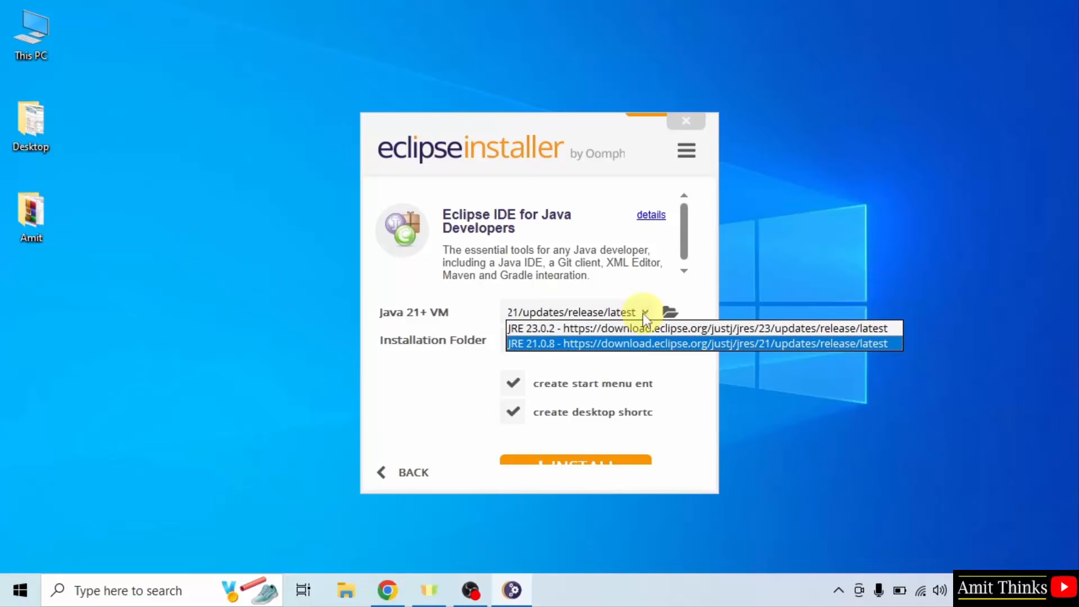
left_click(566, 328)
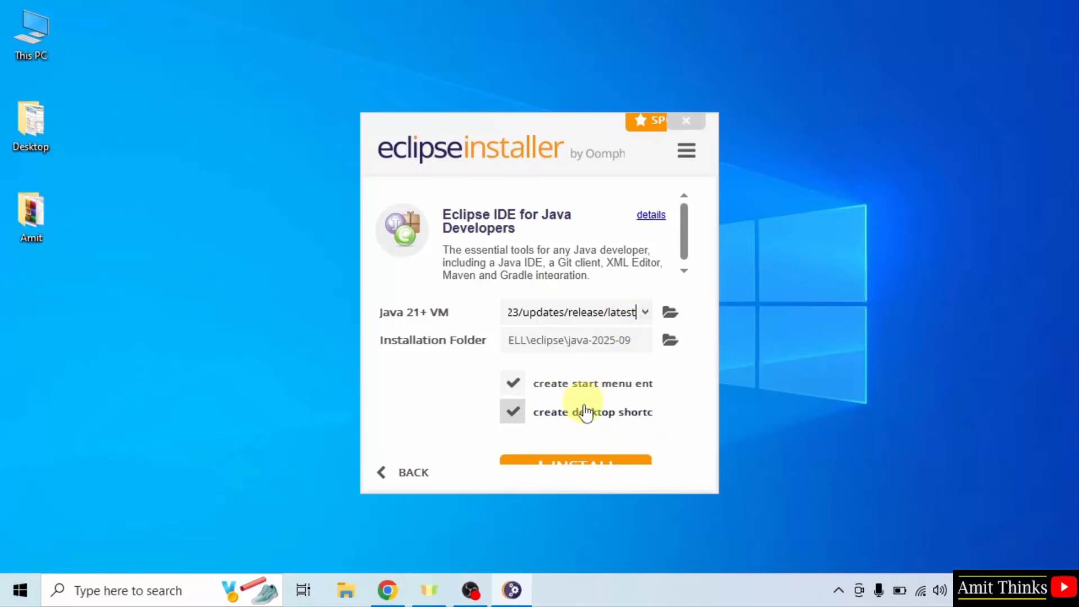
- Enlarge the installer window, start the installation and accept the Eclipse Foundation Software User Agreement
left_click_drag(703, 492, 732, 510)
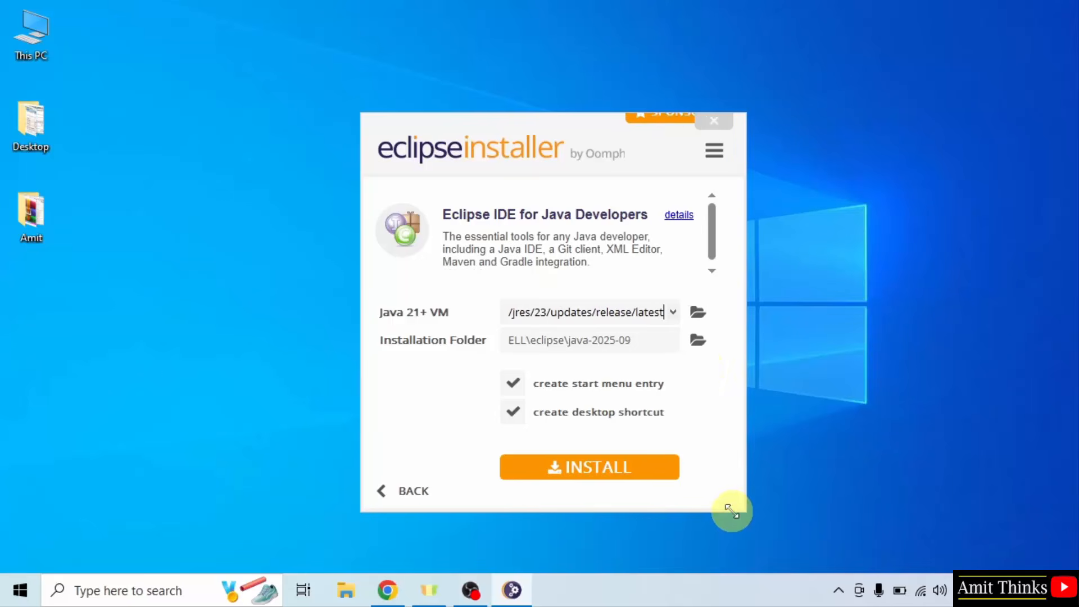
left_click_drag(568, 127, 561, 77)
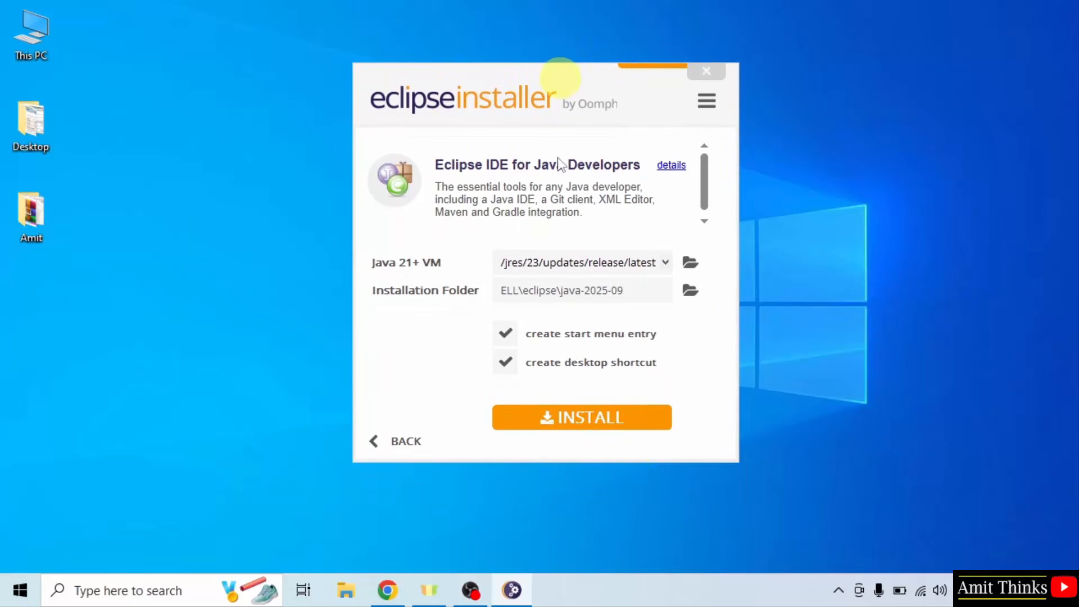
left_click(643, 422)
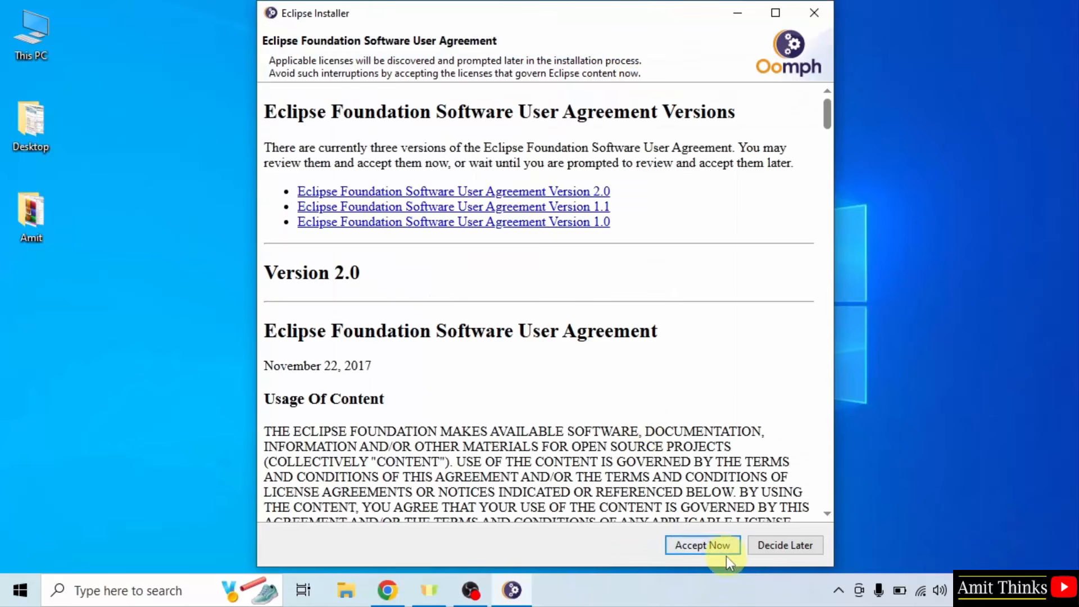
left_click(725, 551)
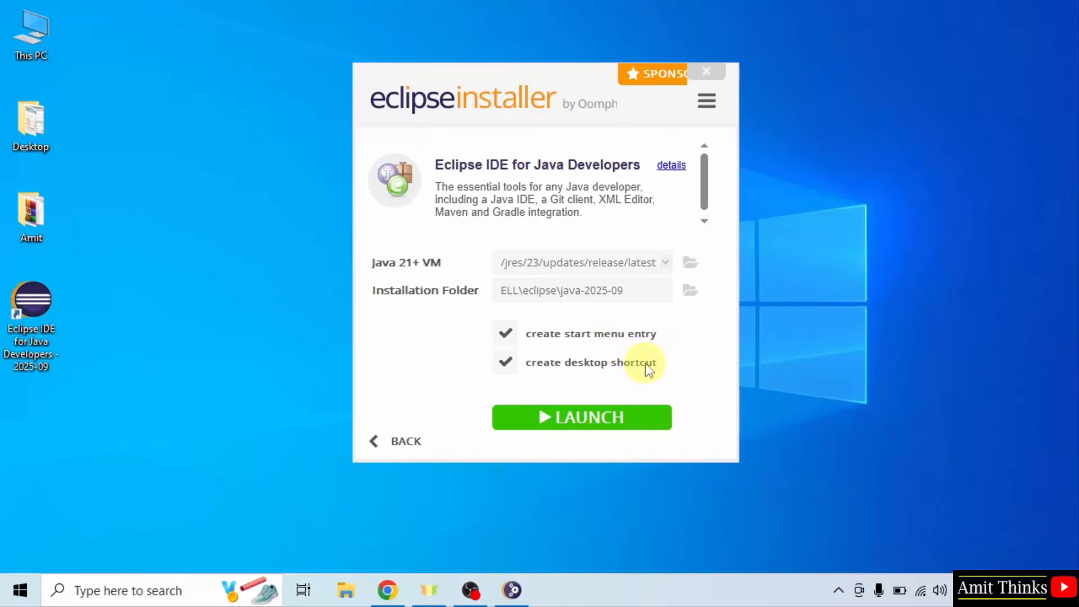
- Launch the installed Eclipse IDE with C:\Users\DELL\eclipse-workspace as the default workspace that is not asked for again
left_click(580, 430)
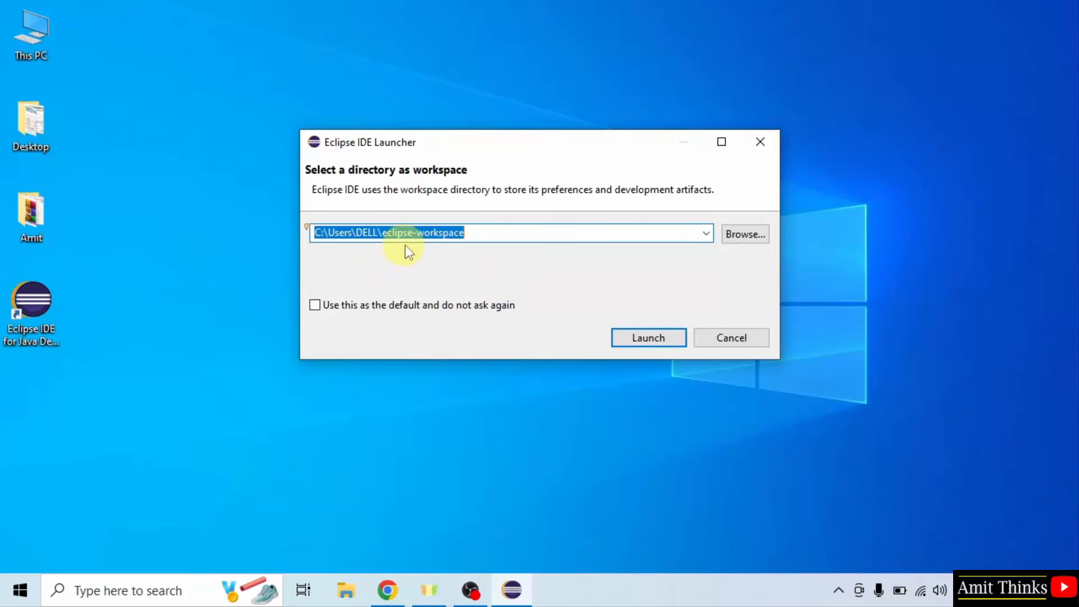
left_click(479, 236)
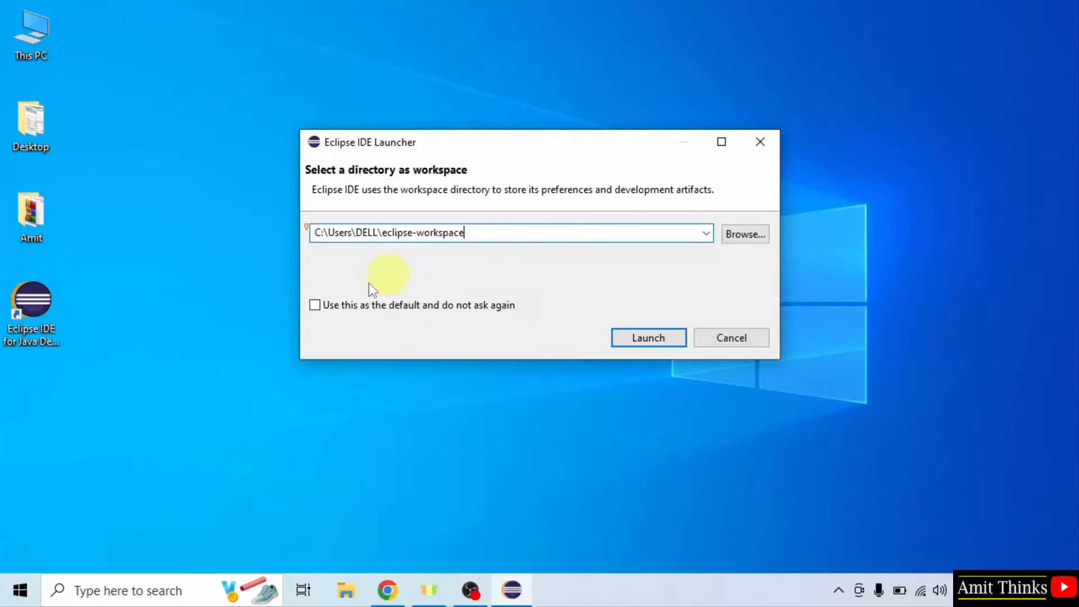
left_click(336, 306)
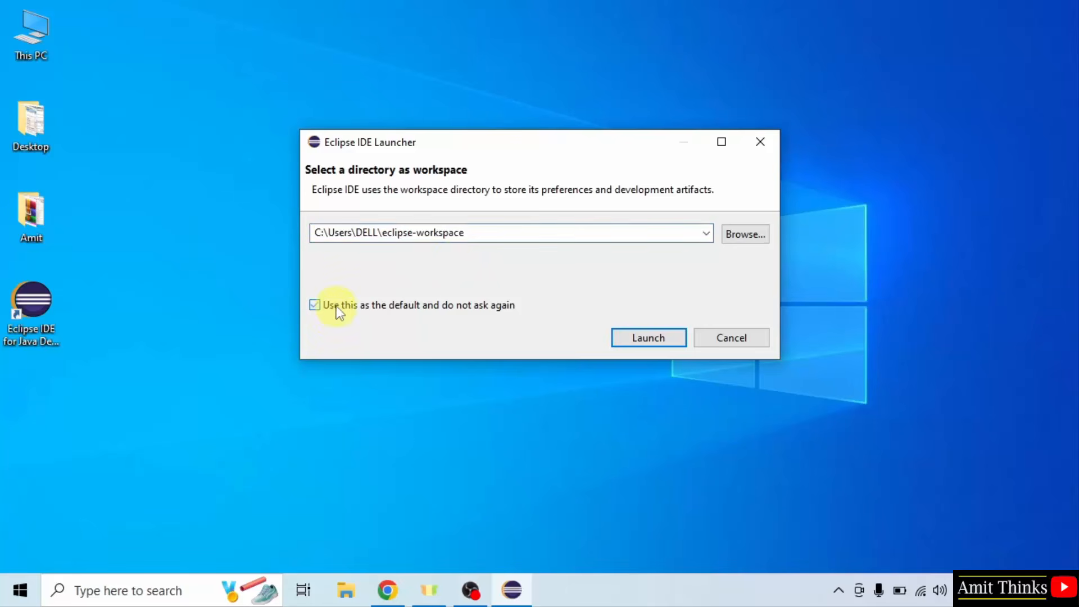
left_click(467, 236)
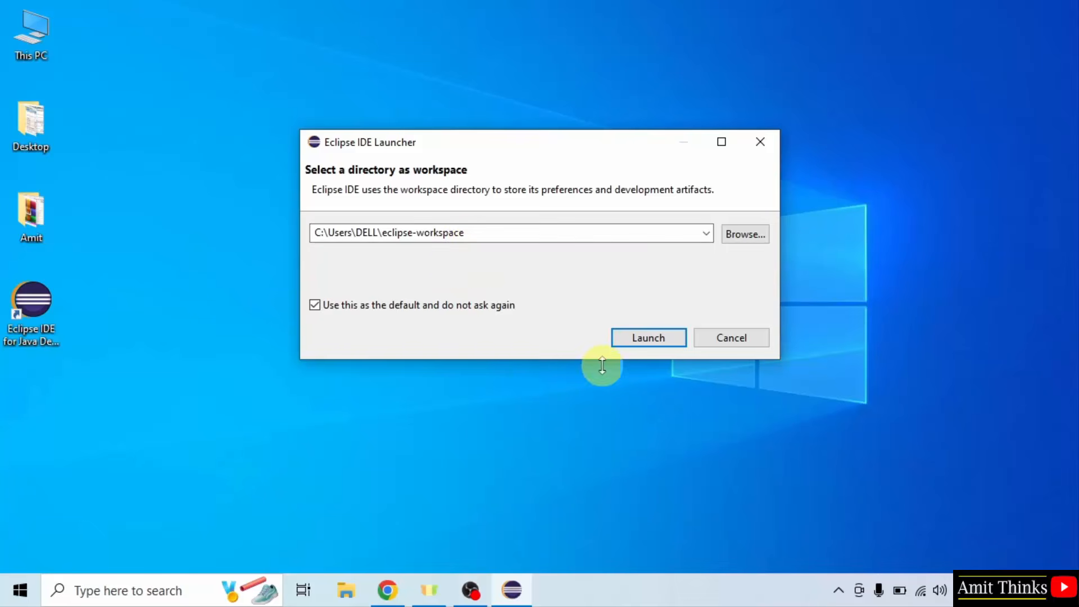
left_click(652, 339)
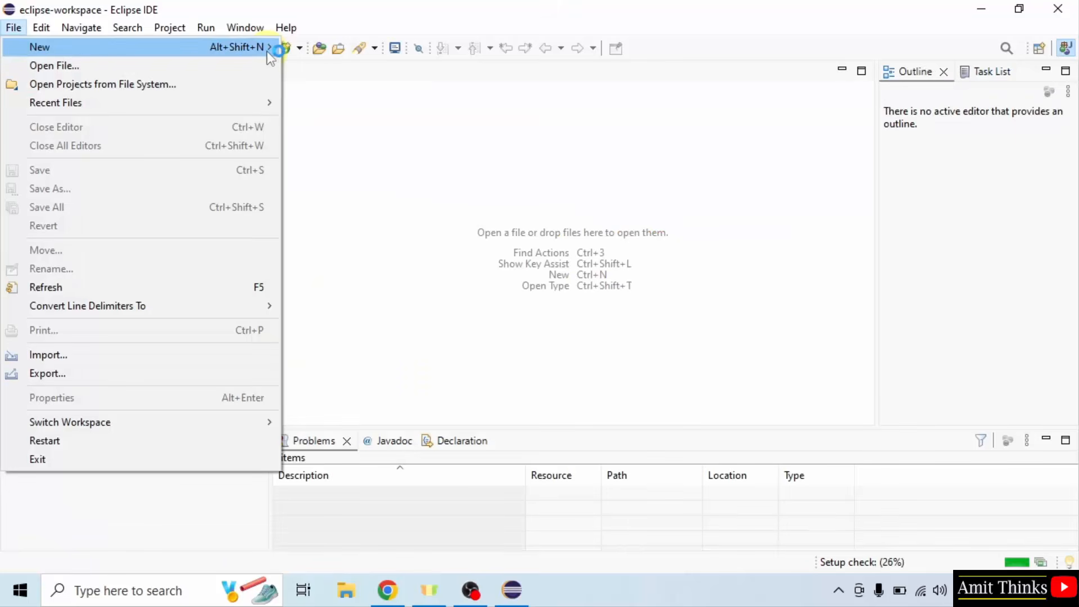
- Start a new Java project and name it AmitExampleApplication
mouse_move(267, 48)
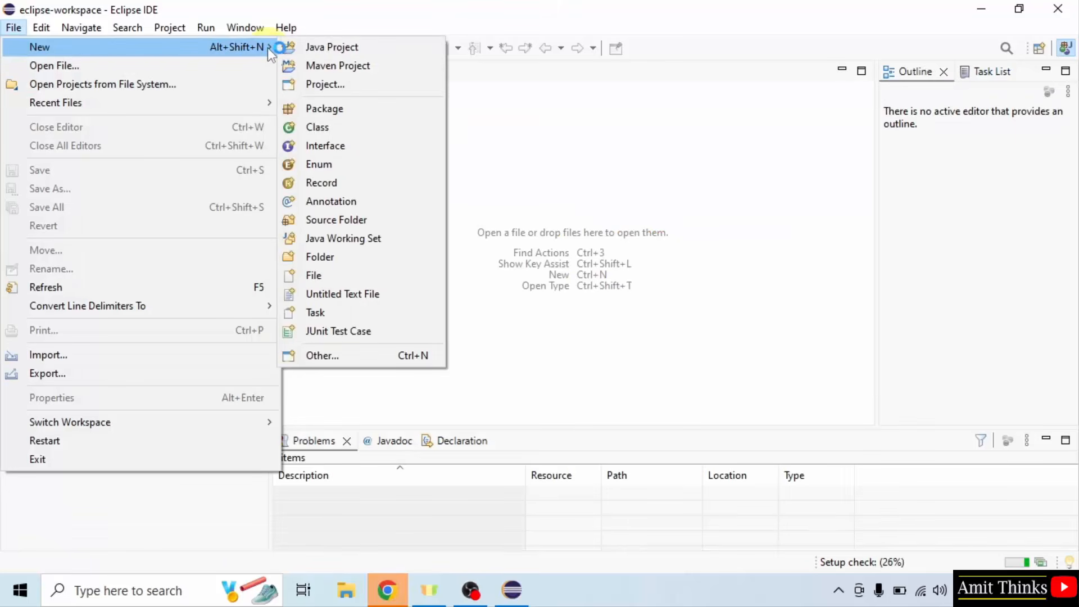
left_click(415, 56)
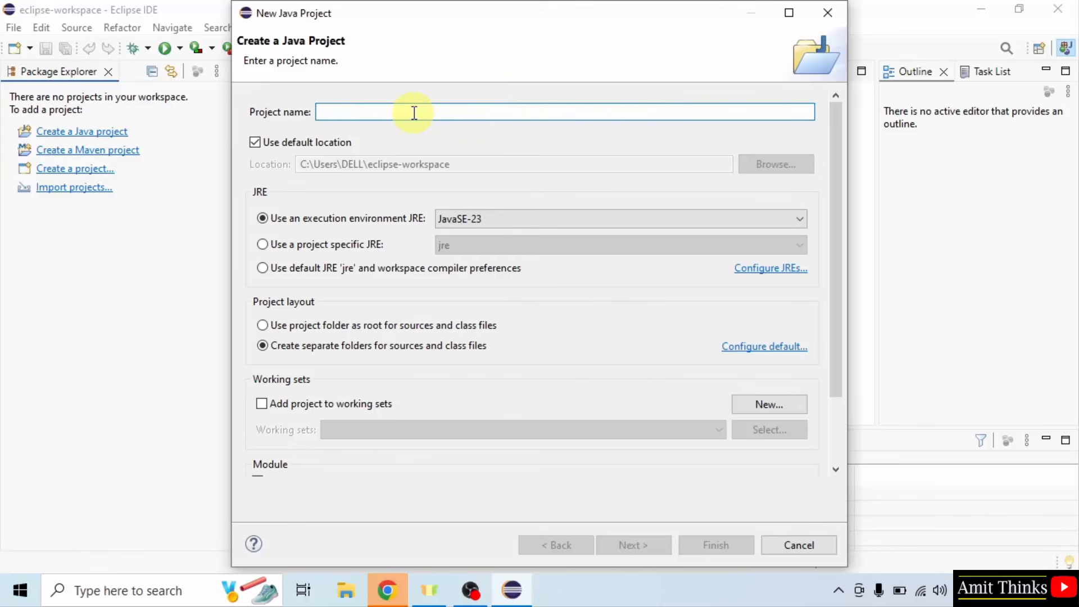
type("Amite")
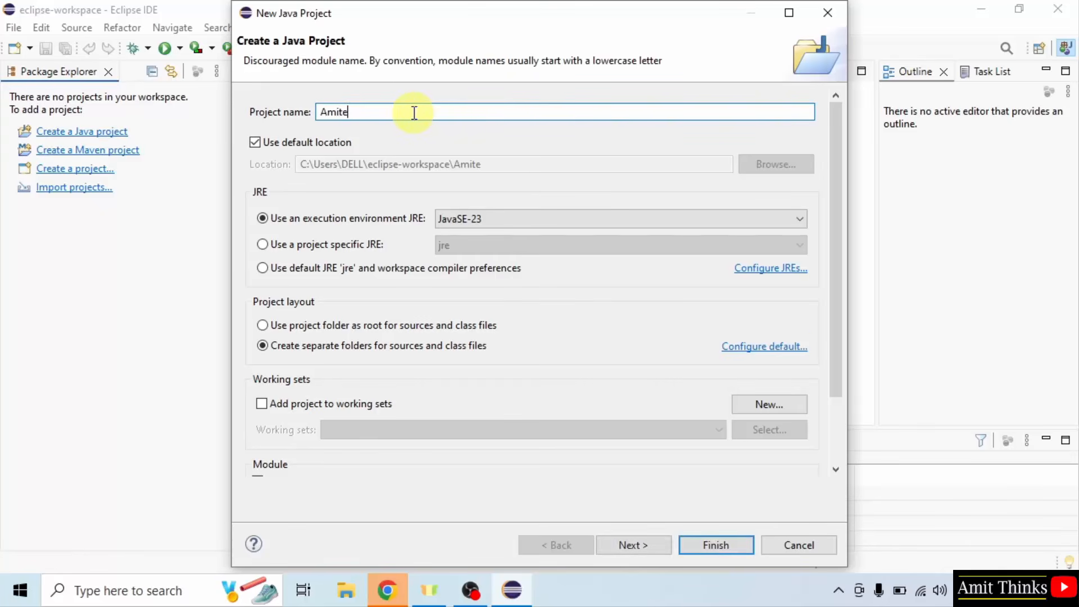
key("BackSpace")
type("ExampleApplication")
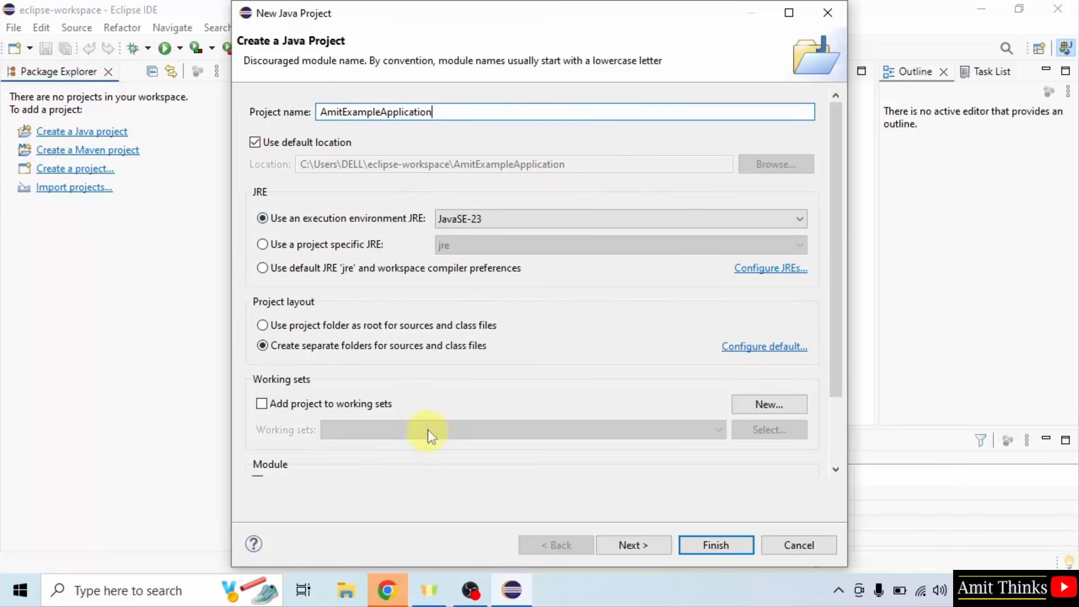
- Turn off creation of the module-info.java file and finish creating the Java project
left_click(838, 416)
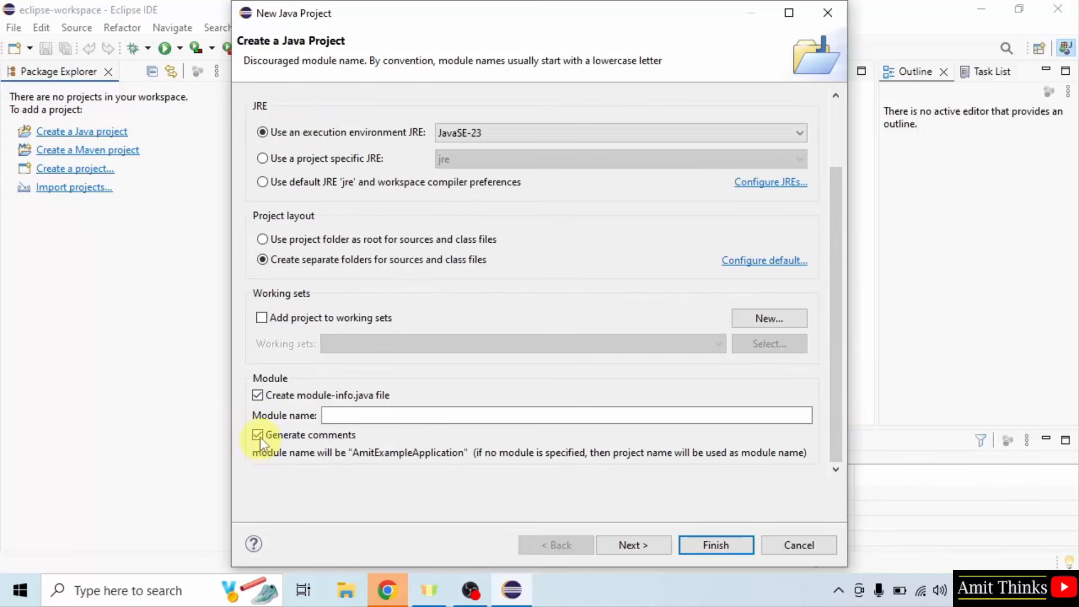
left_click(261, 397)
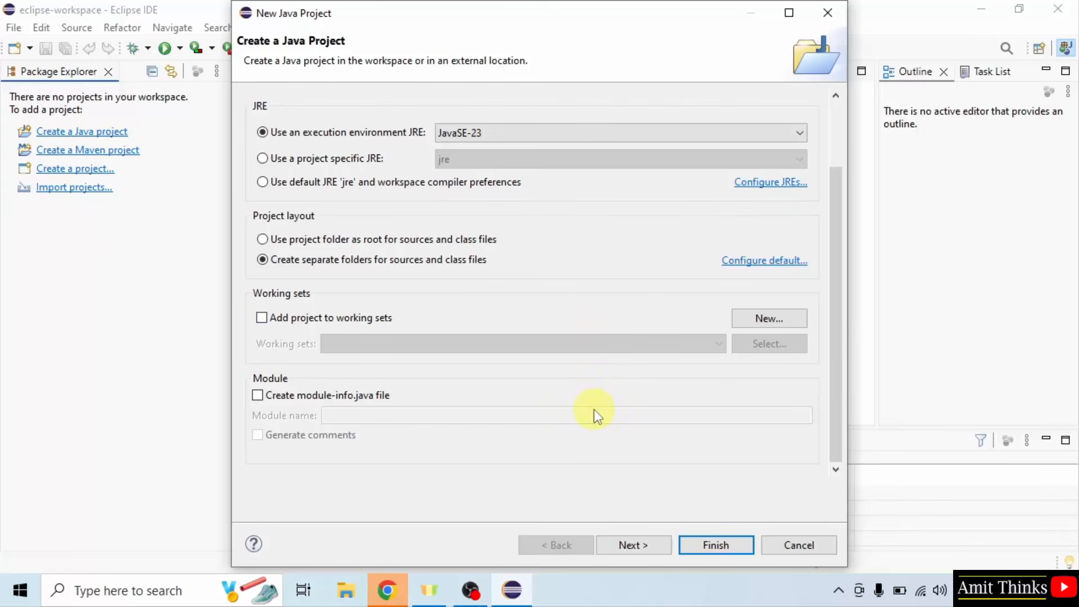
left_click(627, 545)
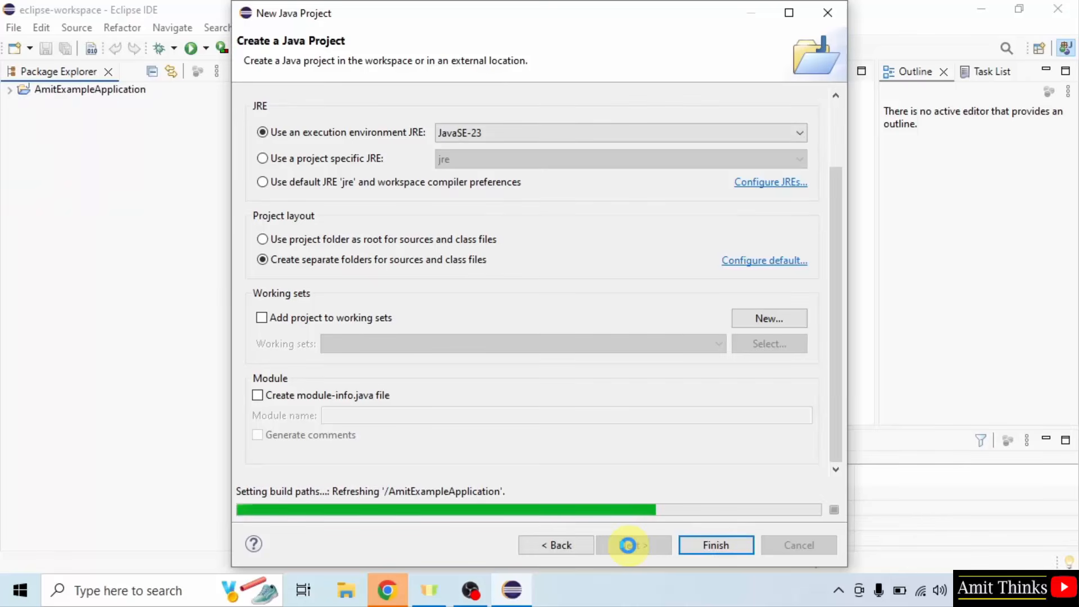
left_click(714, 552)
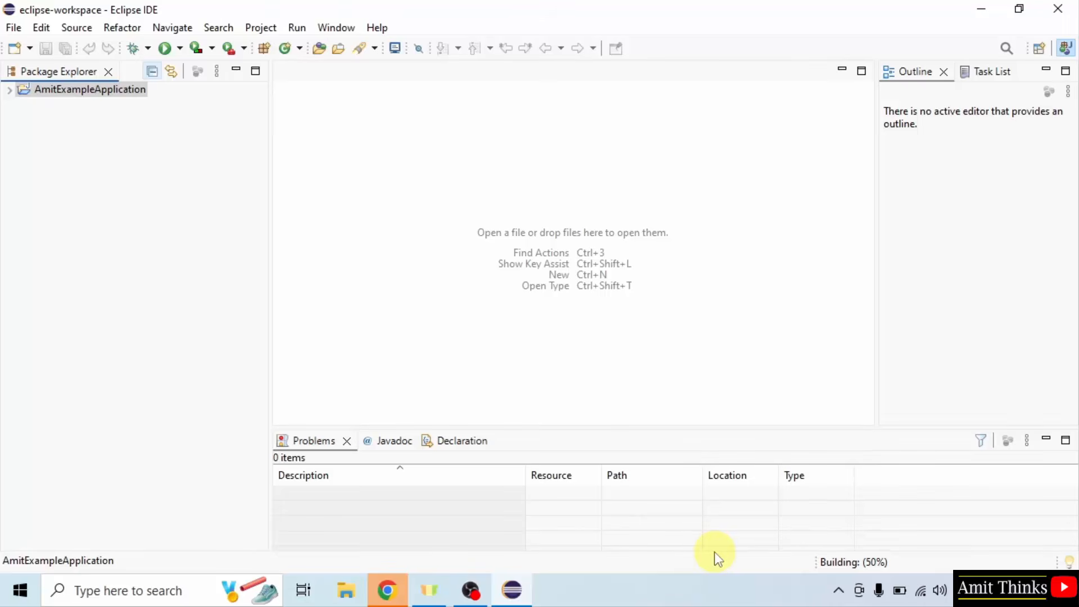
- Expand the AmitExampleApplication project and create a package named com.studyopedia in its src folder
left_click(13, 93)
left_click(53, 123)
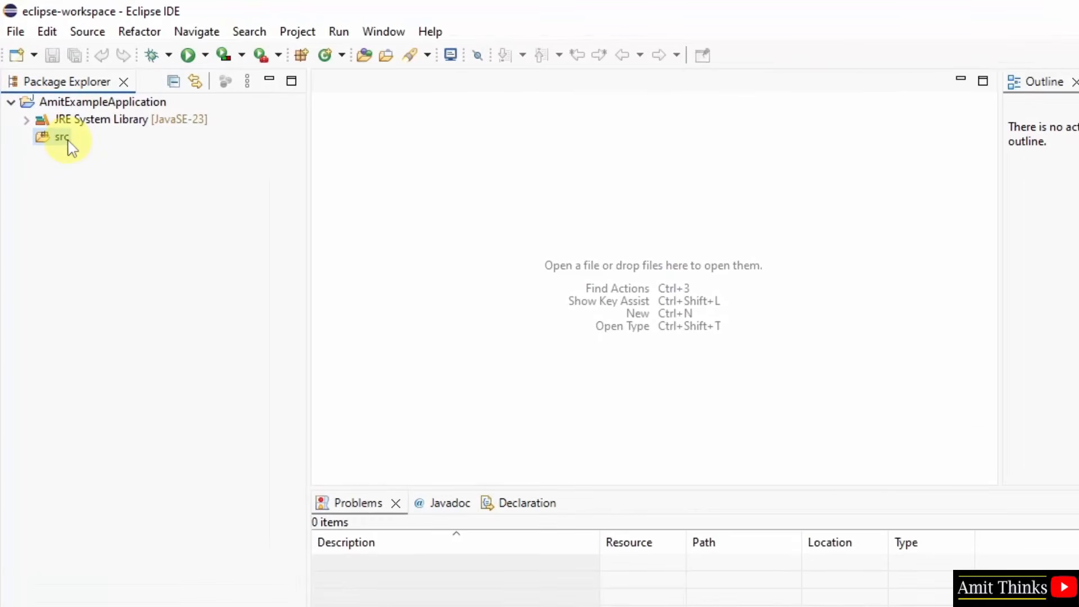
right_click(70, 145)
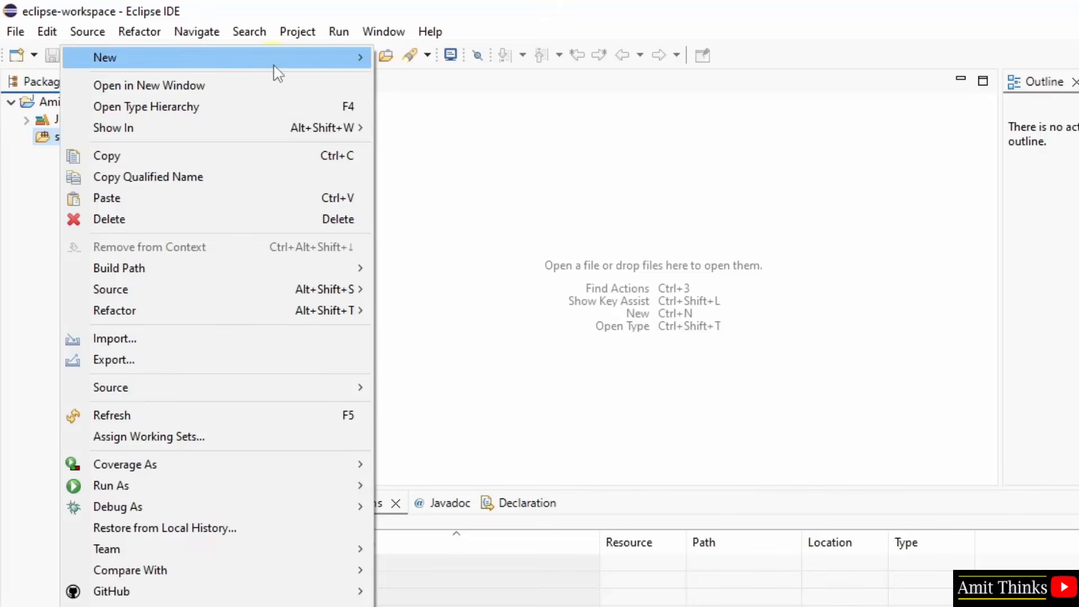
mouse_move(281, 72)
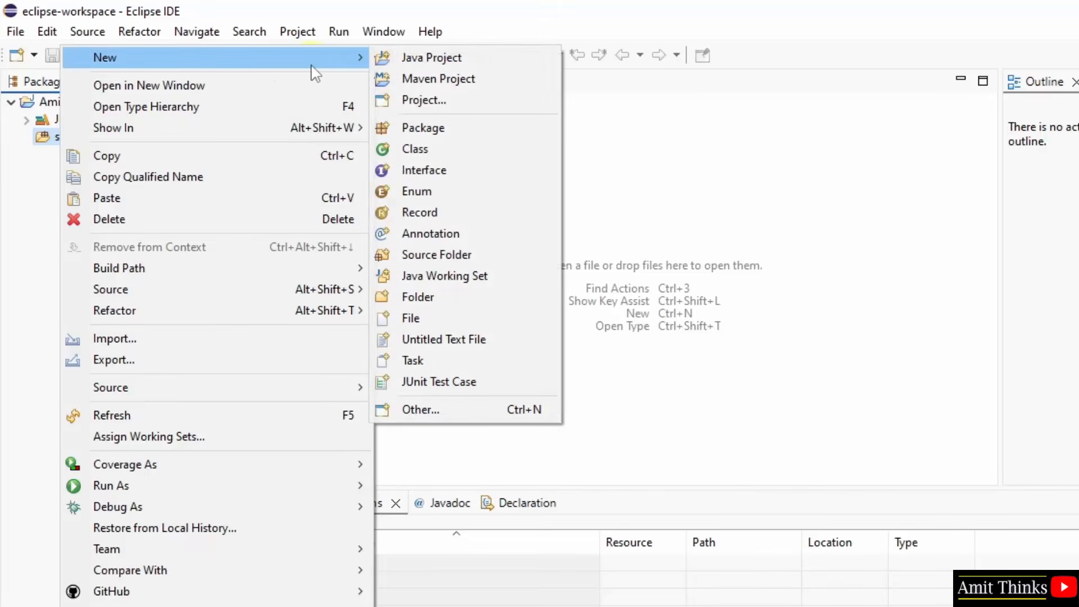
left_click(503, 132)
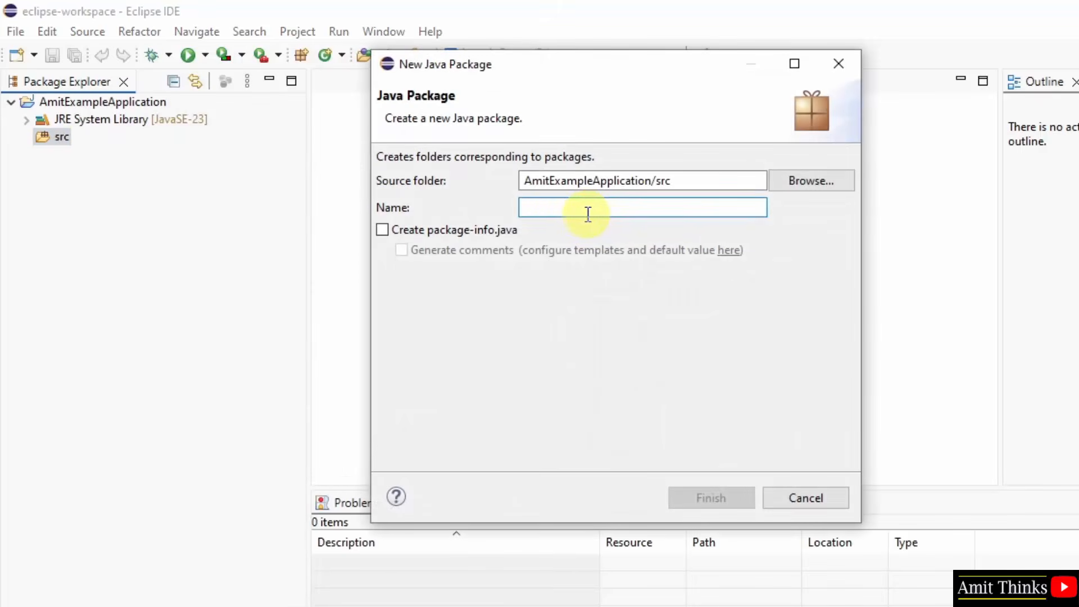
type("com.stu")
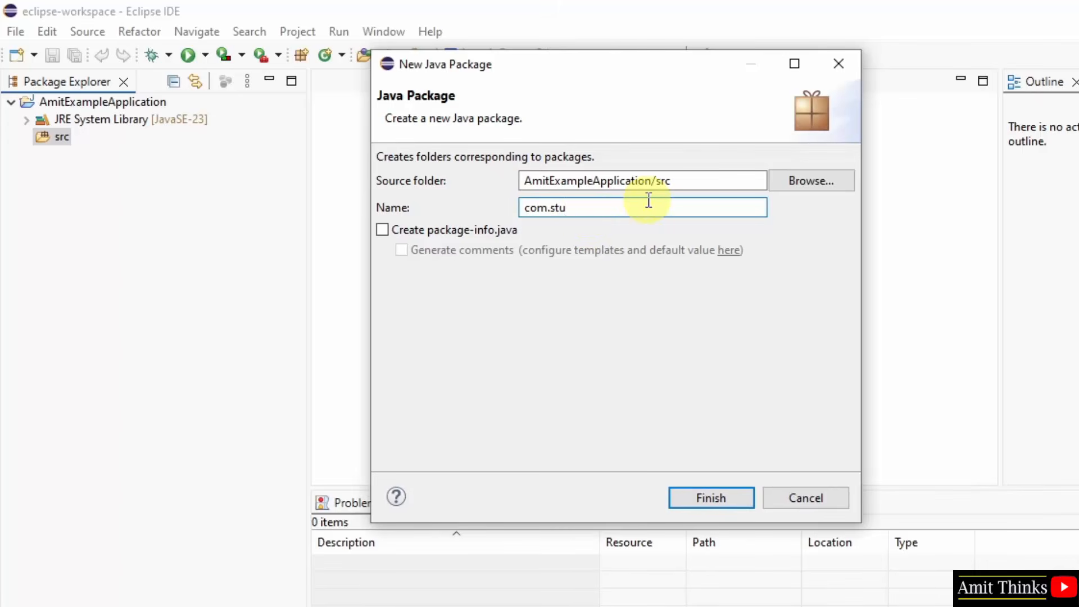
type("dyopedia")
left_click(702, 499)
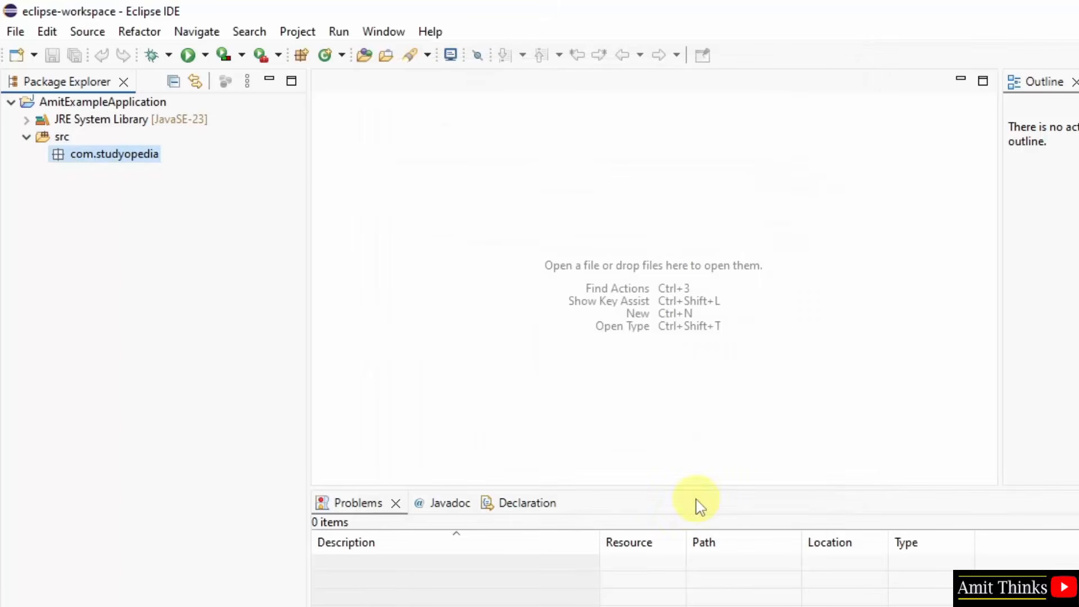
- Start a new Java class in the com.studyopedia package and name it Demo
right_click(139, 156)
mouse_move(289, 69)
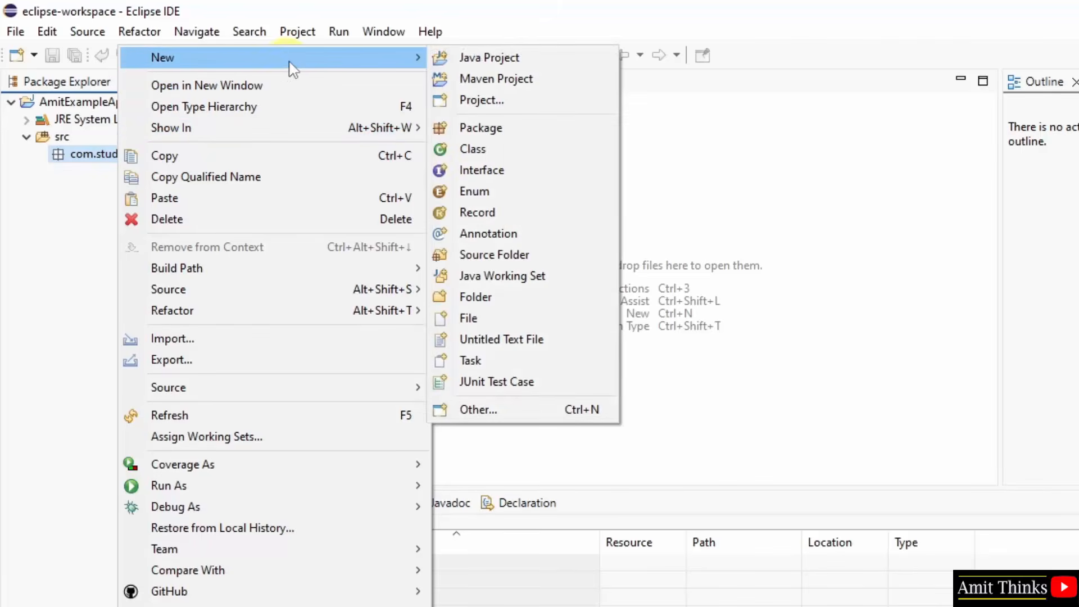
left_click(582, 150)
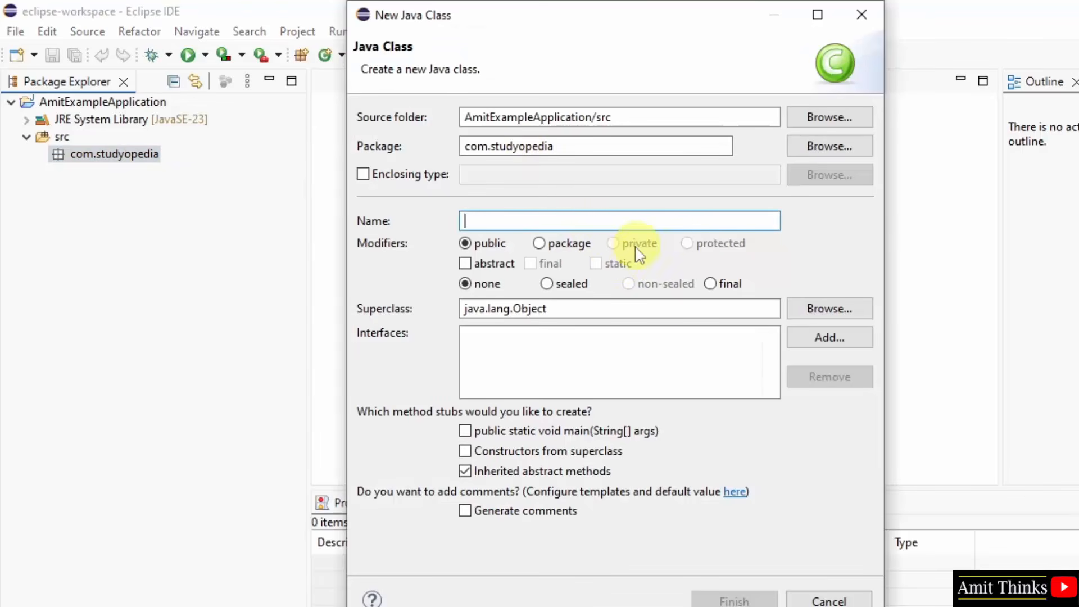
type("Demo")
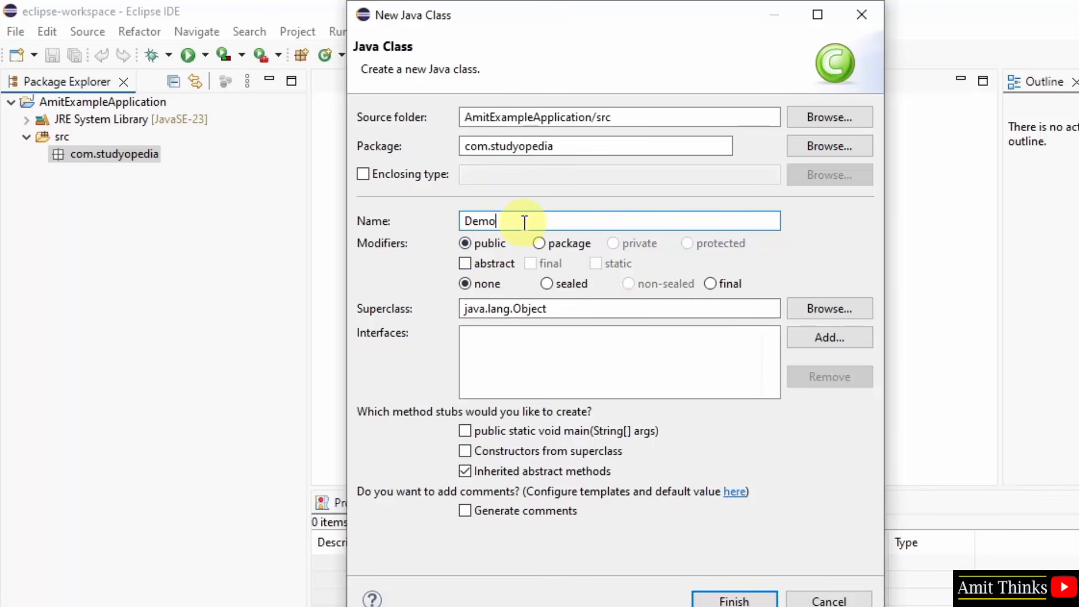
left_click_drag(568, 146, 455, 148)
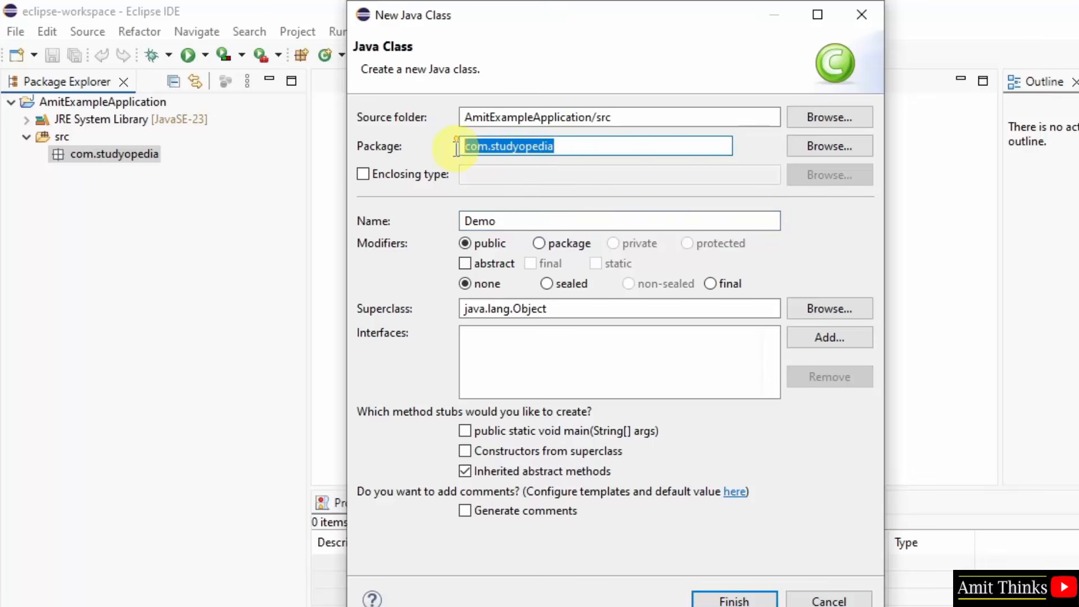
left_click(559, 147)
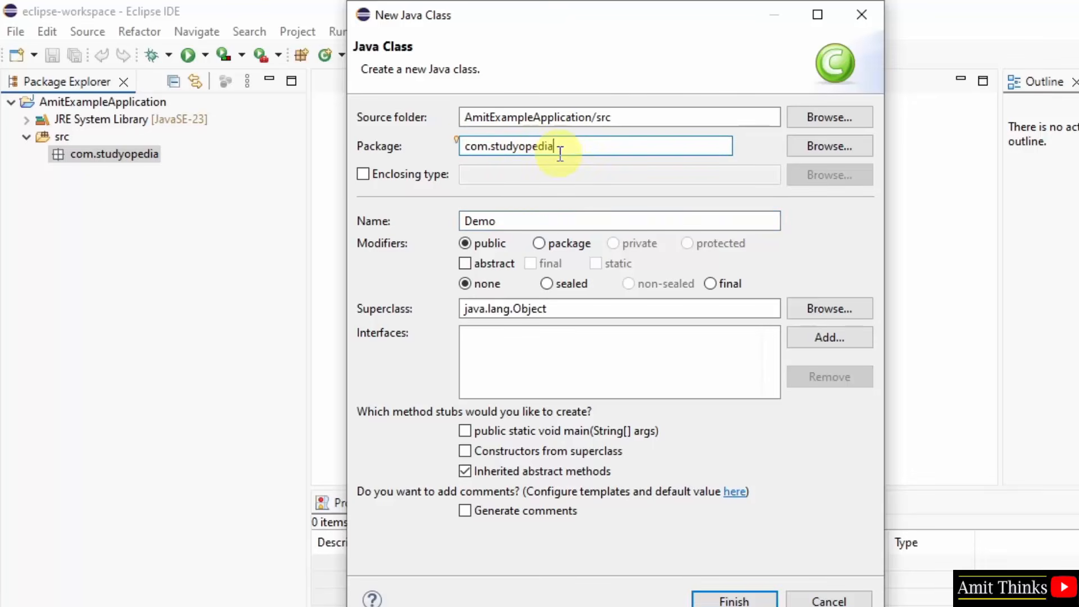
left_click_drag(593, 117, 427, 114)
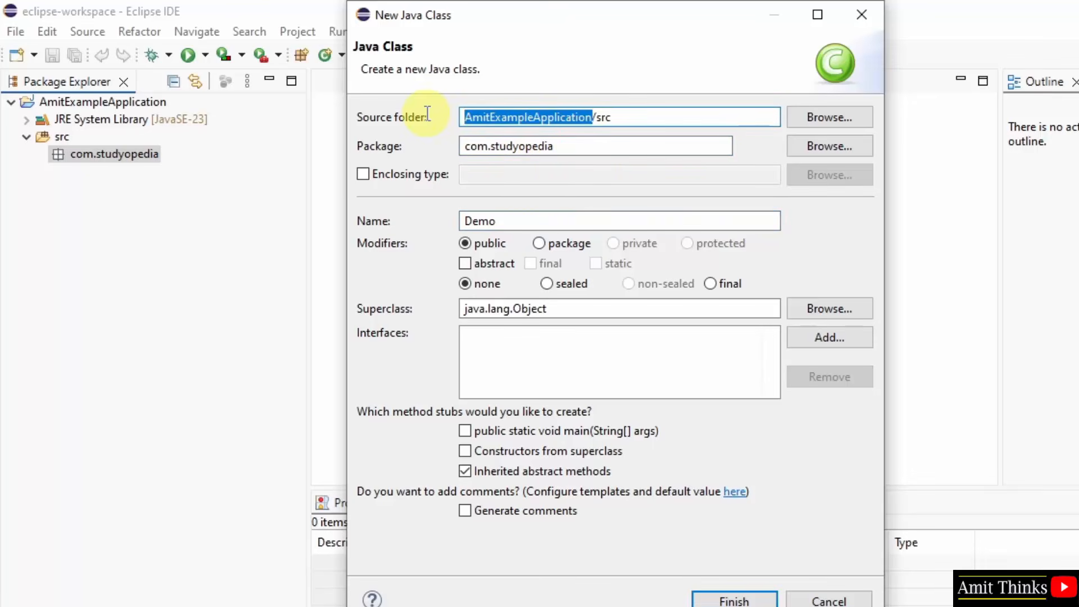
left_click(592, 117)
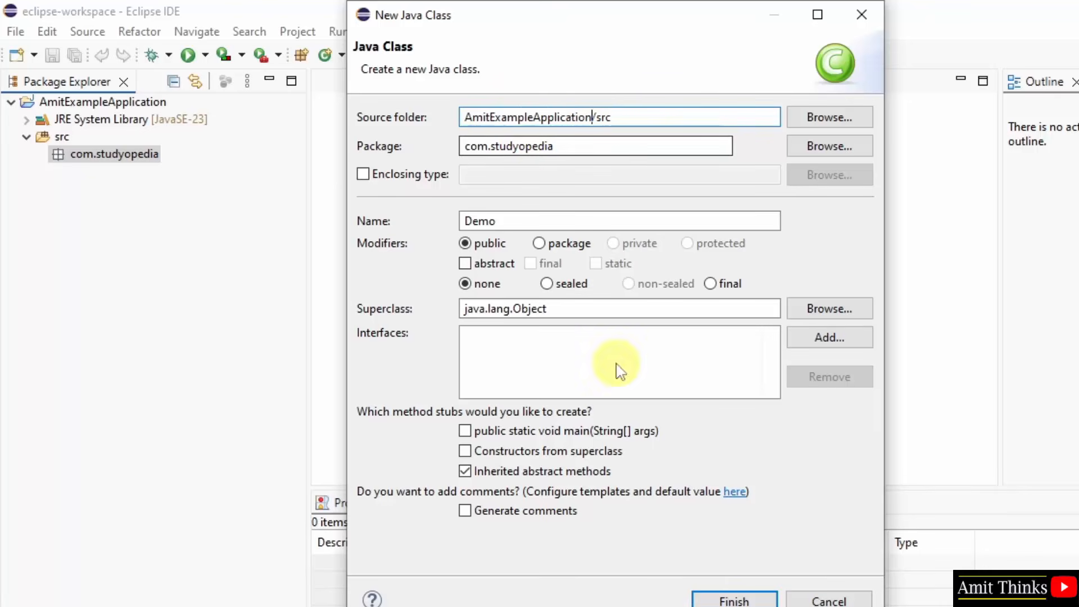
- Include the public static void main stub, leave out inherited abstract methods, and finish creating the class
left_click(466, 433)
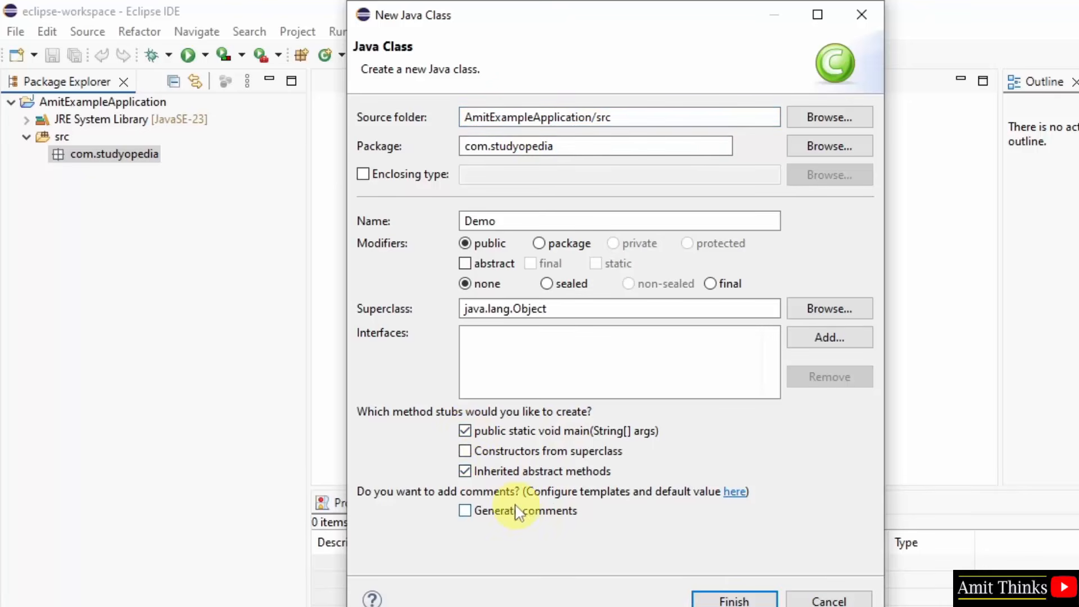
left_click(466, 471)
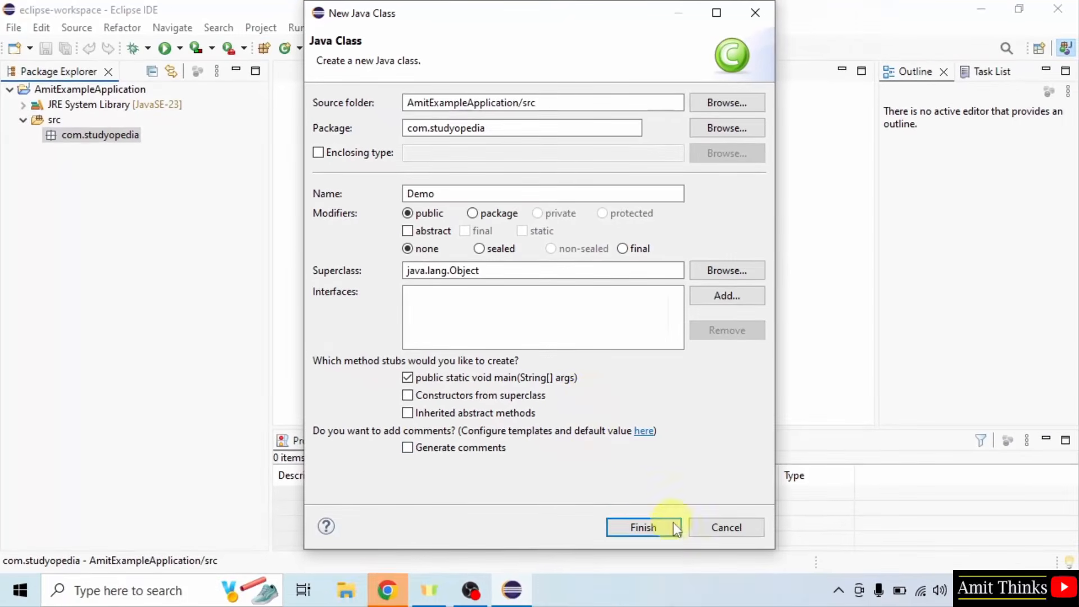
left_click(645, 528)
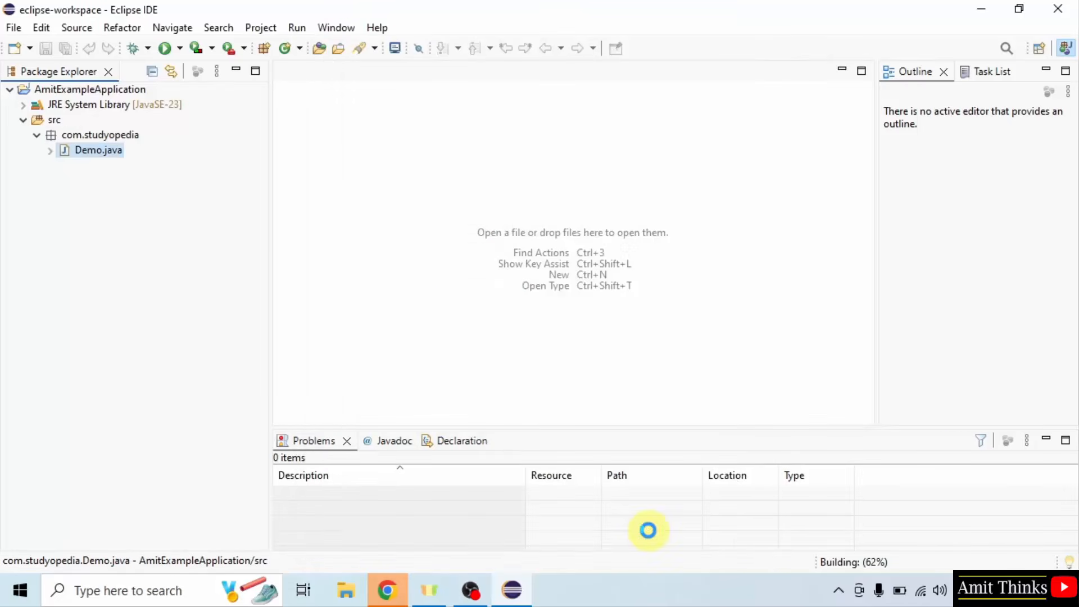
- Open Demo.java and write a System.out.println(""); statement on the empty line inside the main method
double_click(117, 153)
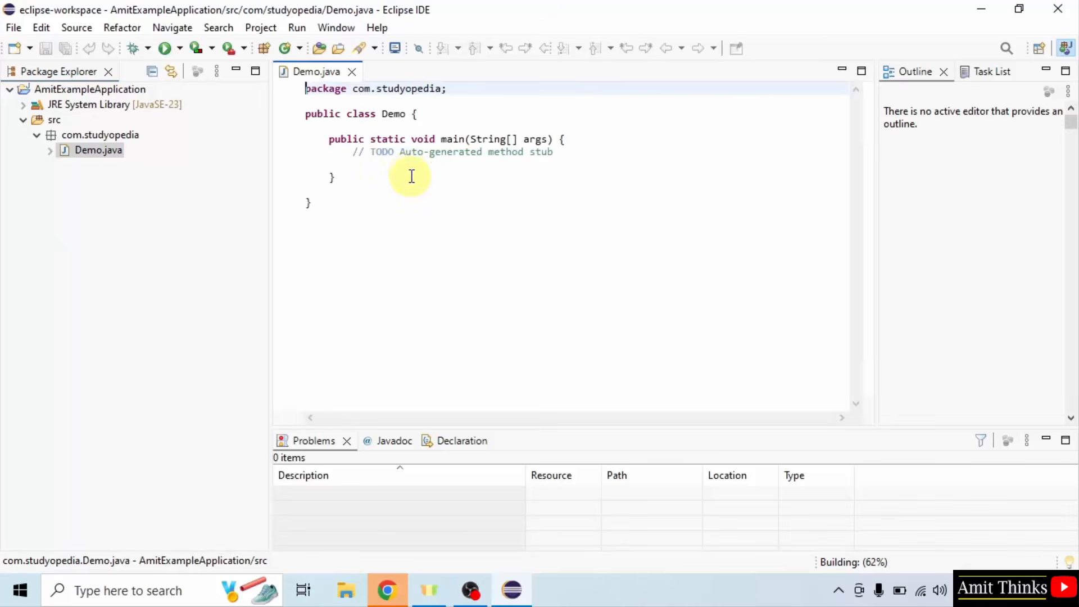
left_click(504, 168)
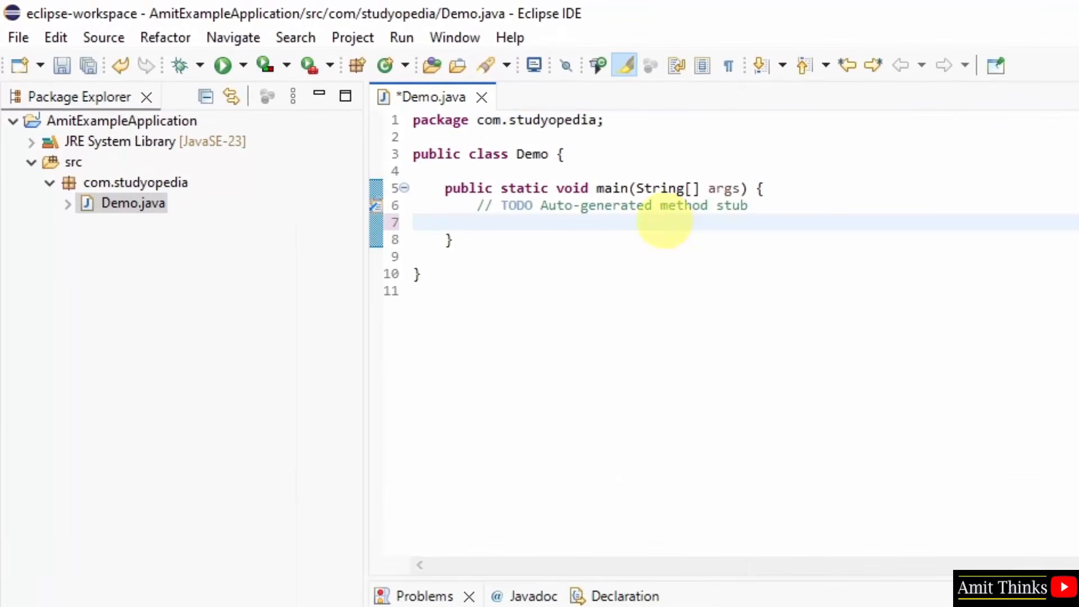
type("System.outprintln")
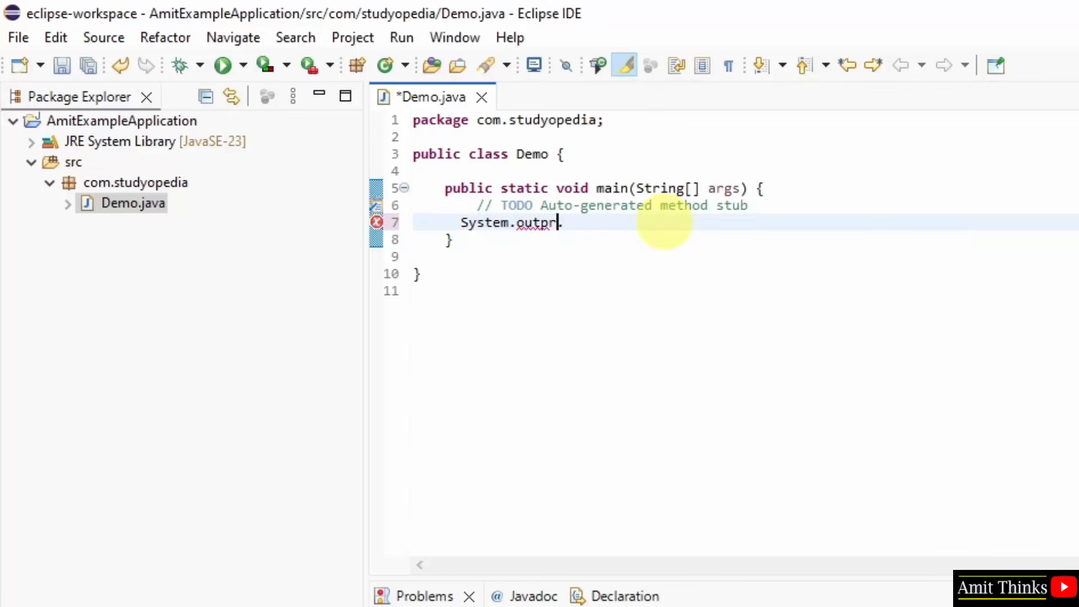
type("(")
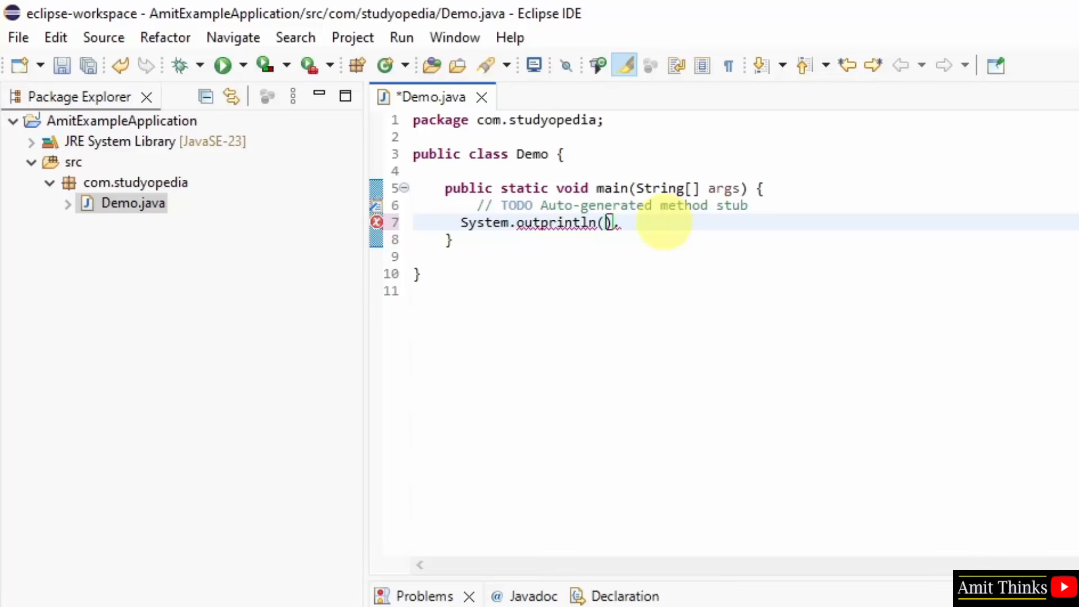
type("\"")
left_click(541, 223)
type(".")
left_click(671, 223)
type(";")
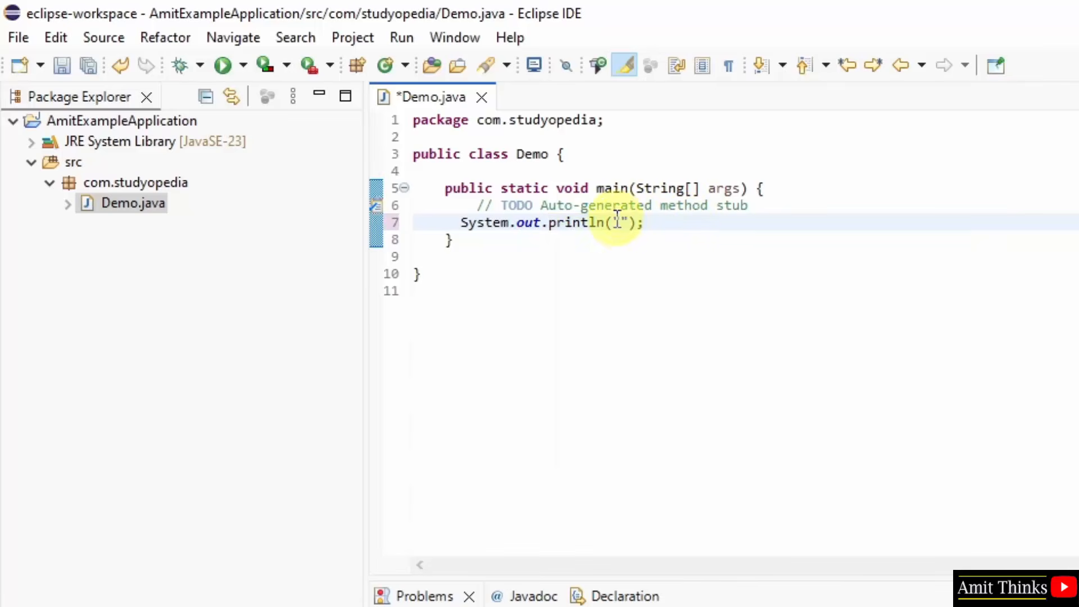
- Fill the println string with the author's full name followed by three dots and save all files
left_click(620, 222)
type("Amit Di")
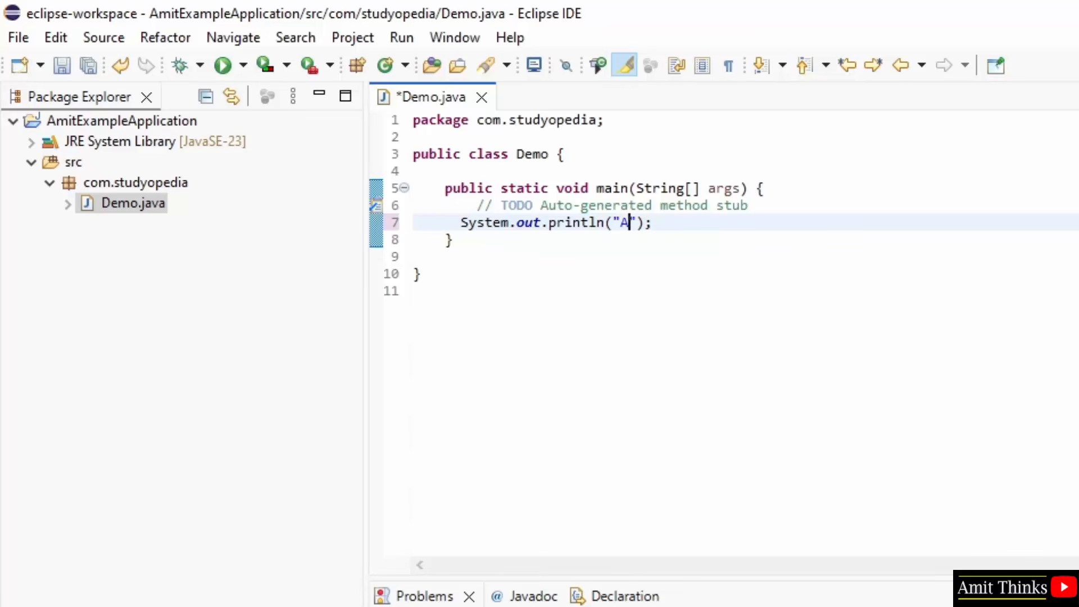
type("wan...")
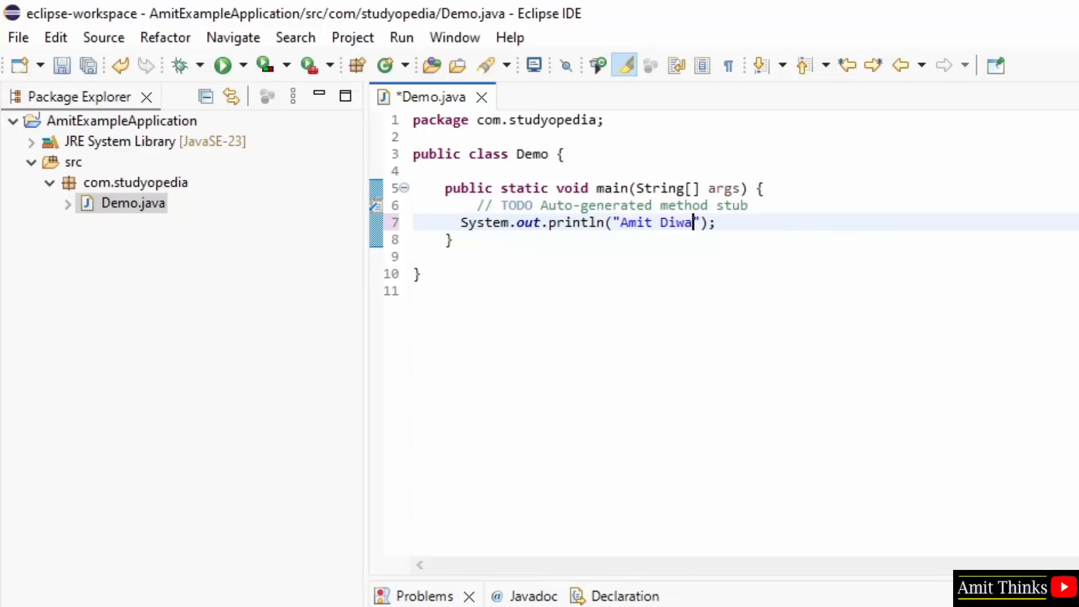
left_click(20, 45)
left_click(117, 270)
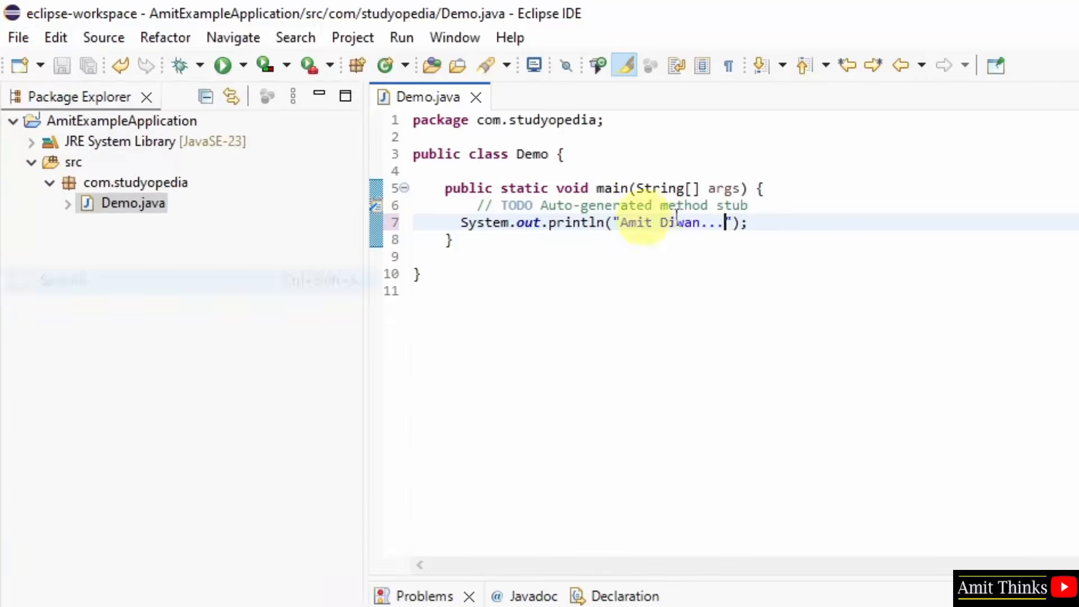
- Run Demo.java as a Java application and enlarge the console area showing its output
left_click(401, 37)
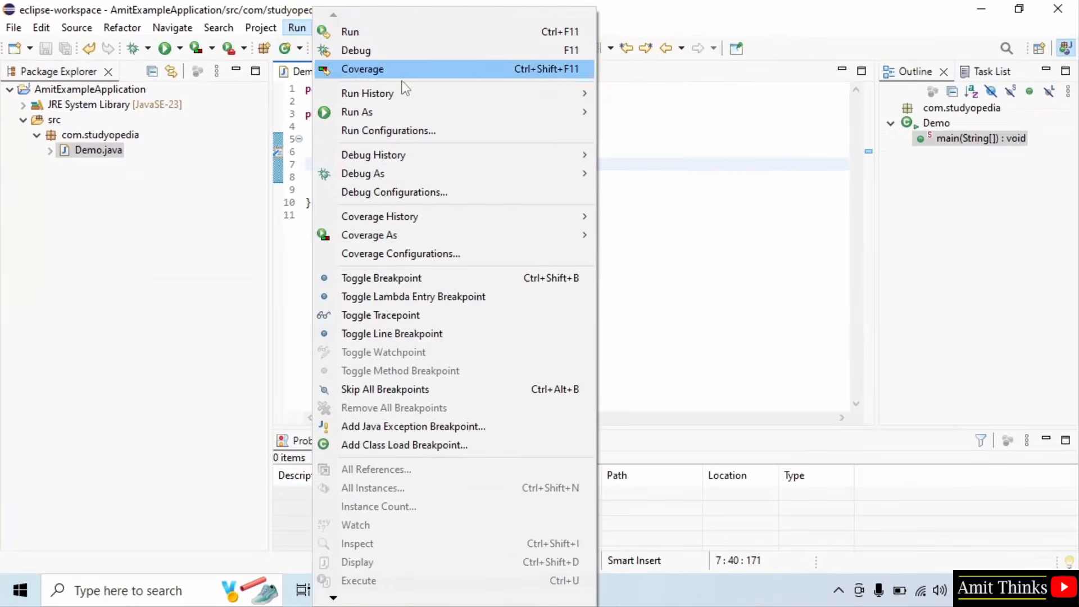
mouse_move(588, 110)
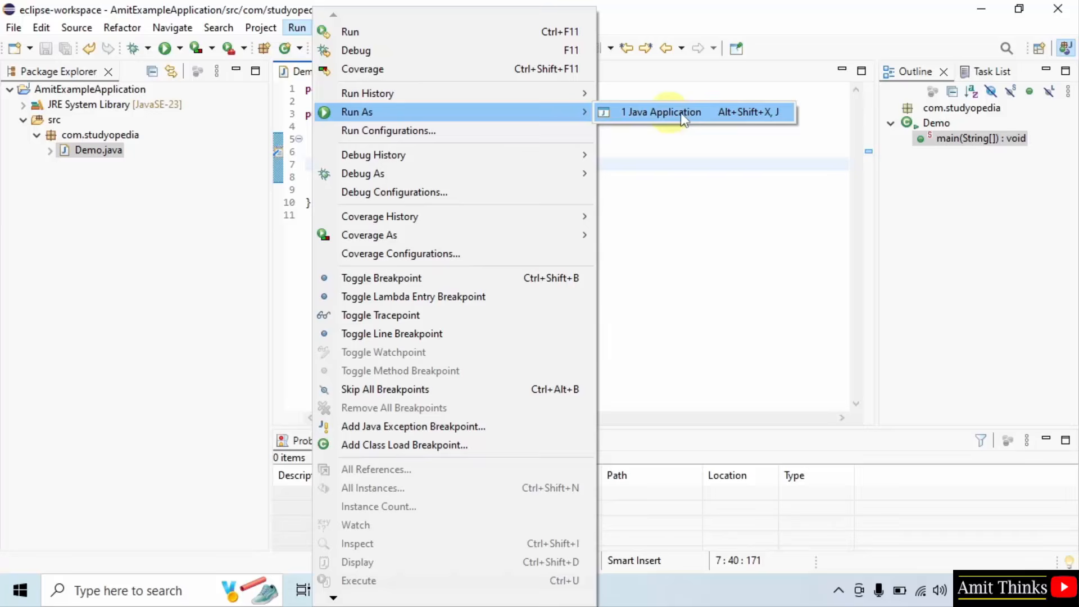
left_click(710, 112)
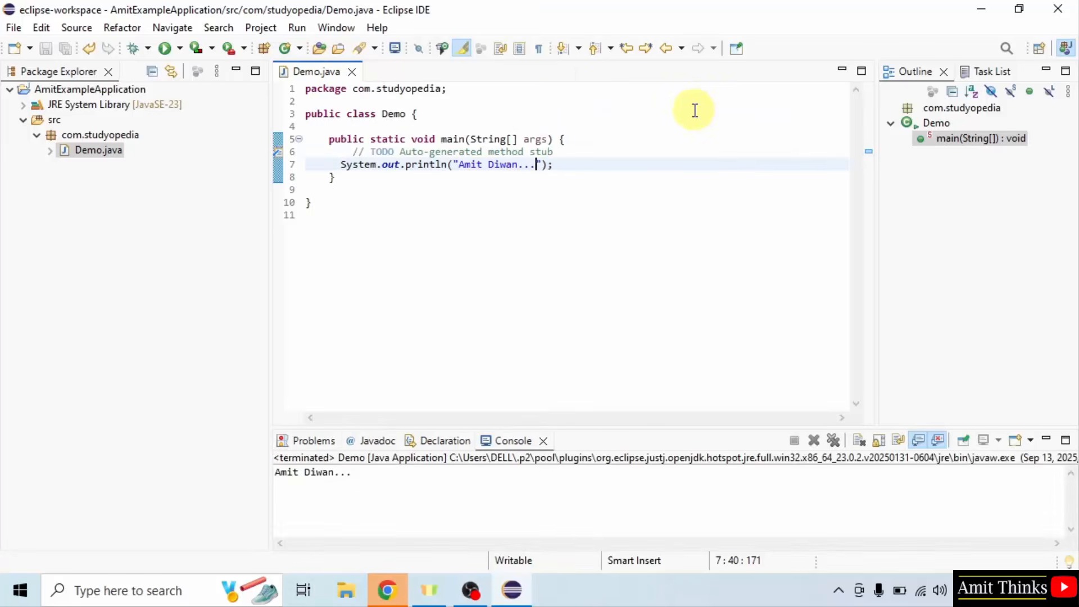
left_click_drag(596, 428, 595, 234)
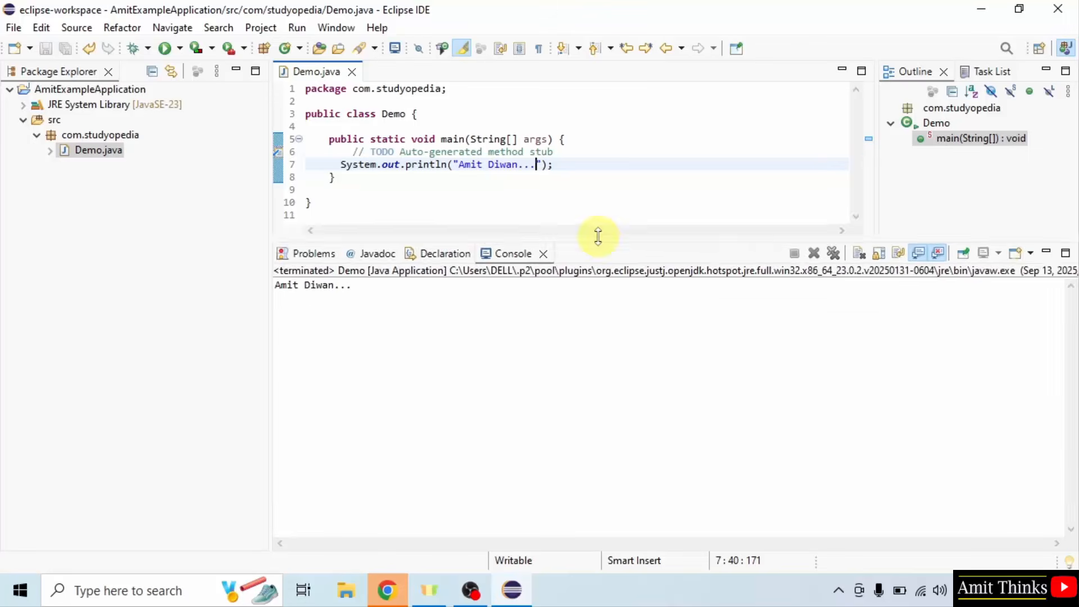
- Compare the string in the println statement with the program's console output
left_click_drag(458, 164, 471, 165)
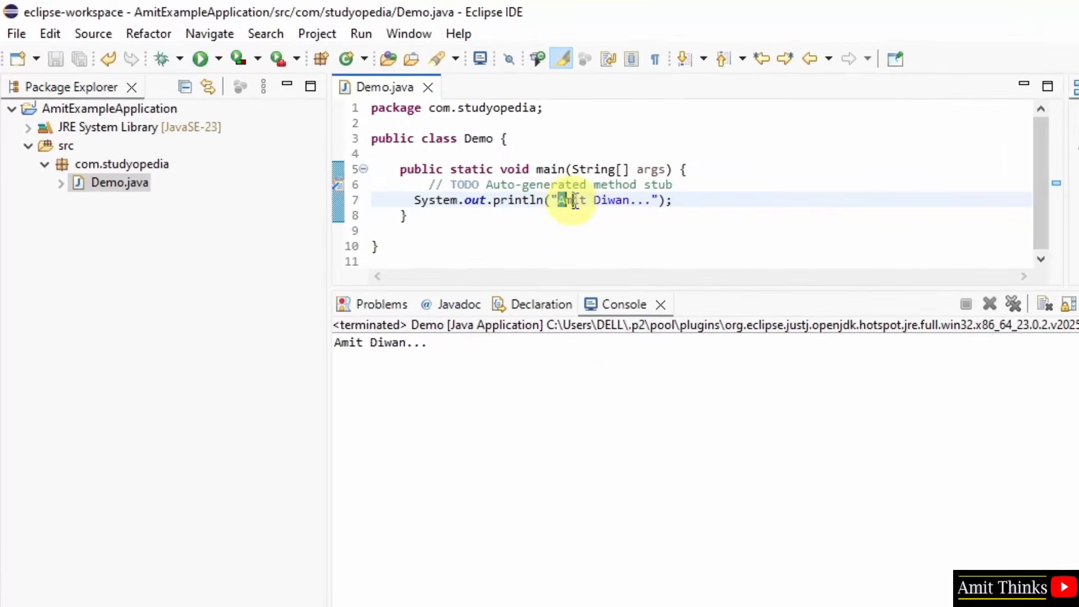
left_click_drag(574, 201, 650, 204)
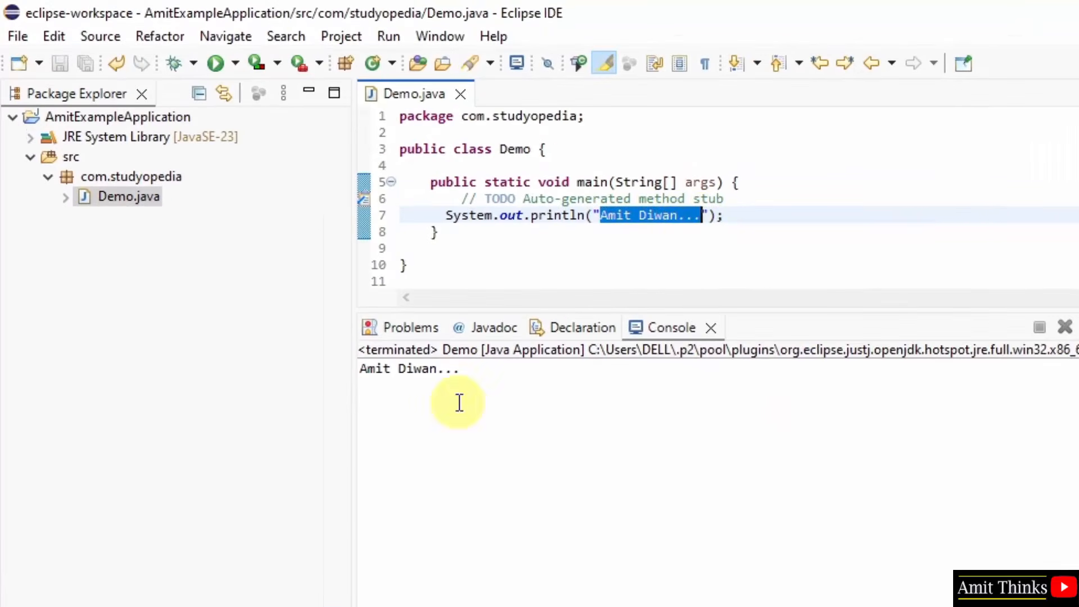
left_click_drag(433, 342, 334, 342)
left_click(511, 401)
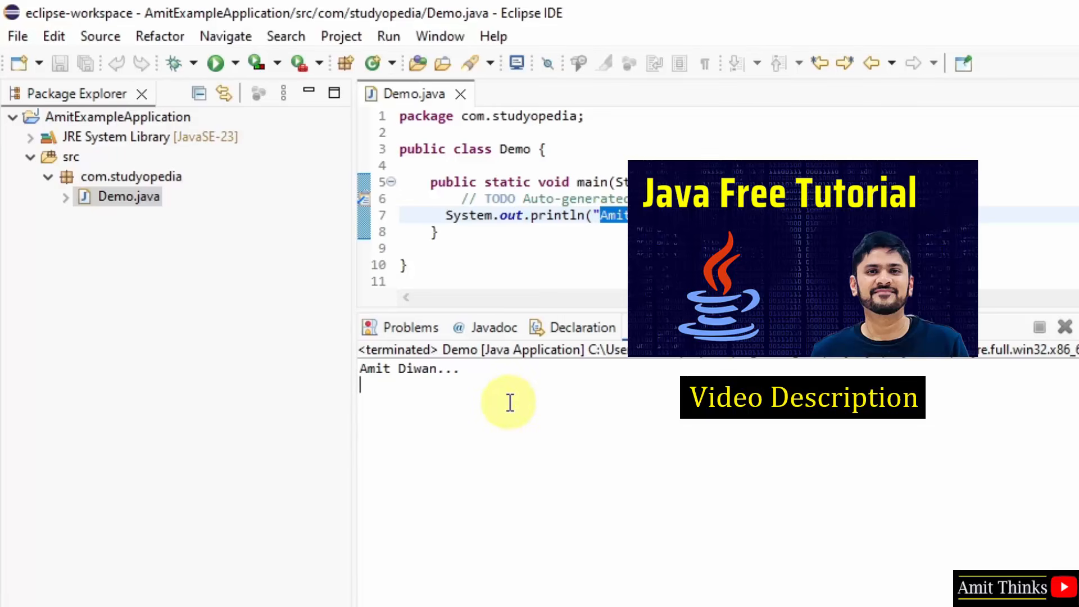
left_click_drag(408, 264, 395, 148)
left_click(590, 440)
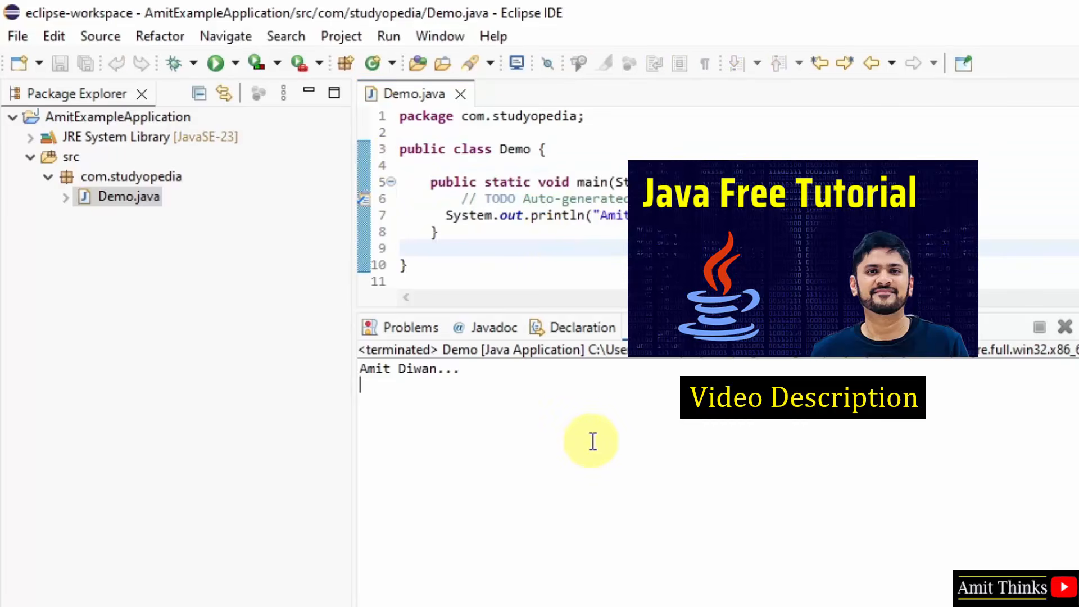